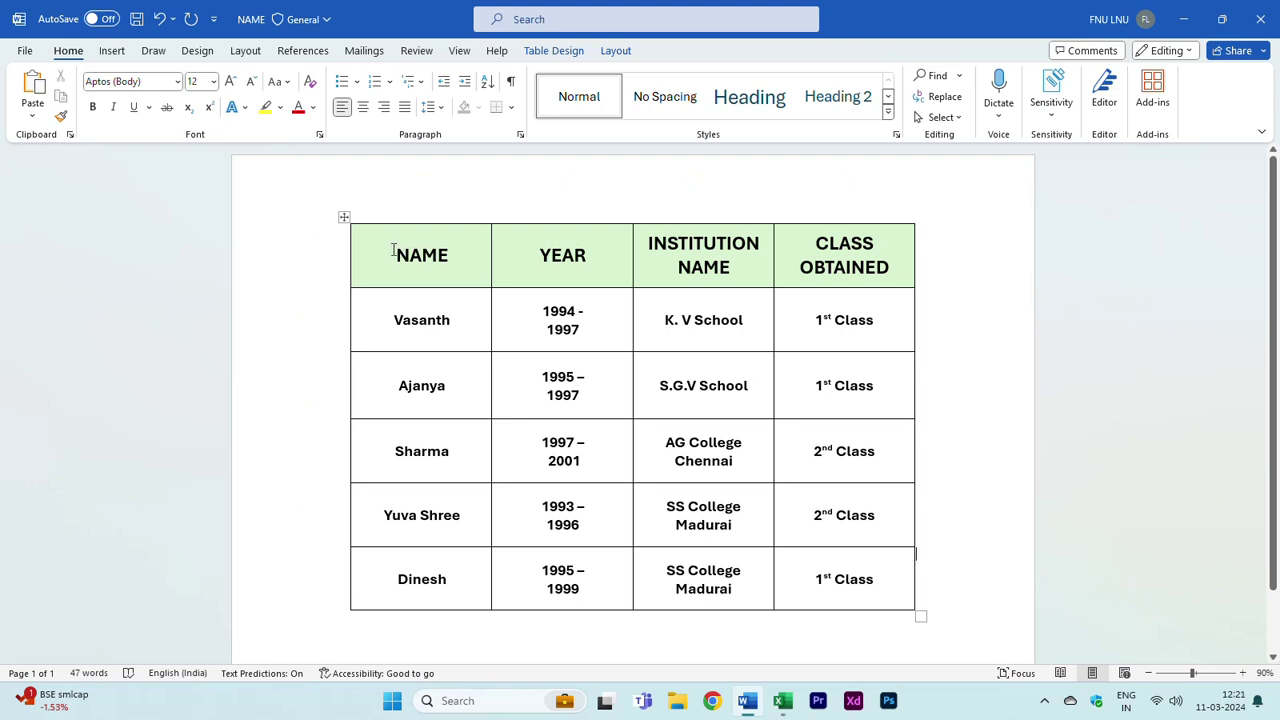
- Copy the whole table from the Word document and paste it at cell A1 of Sheet1 in Excel
left_click_drag(393, 250, 873, 580)
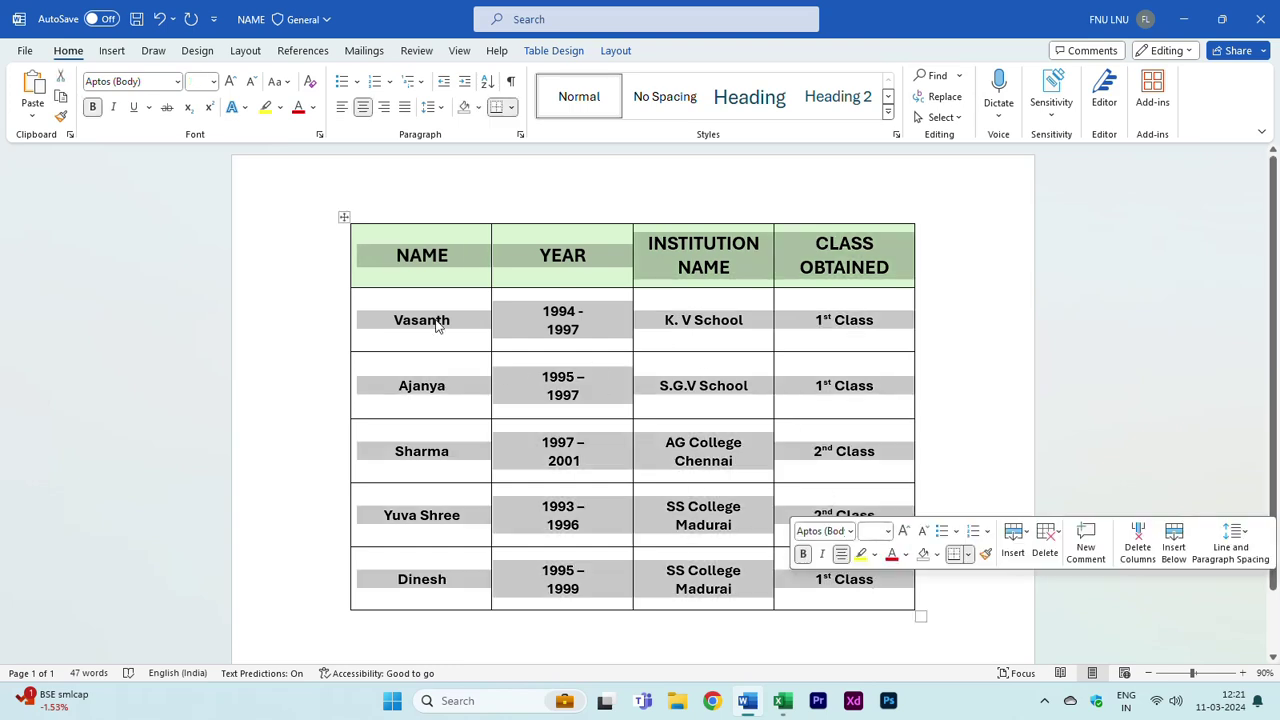
left_click(342, 220)
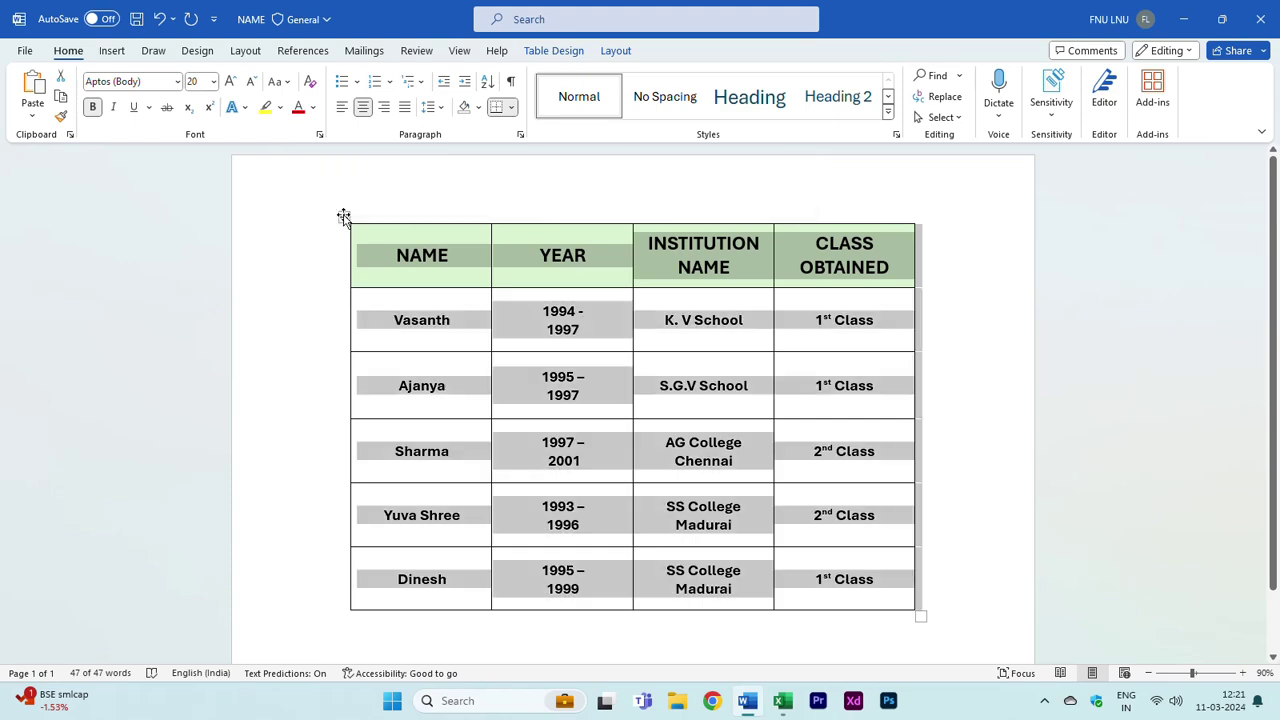
key("alt+Tab")
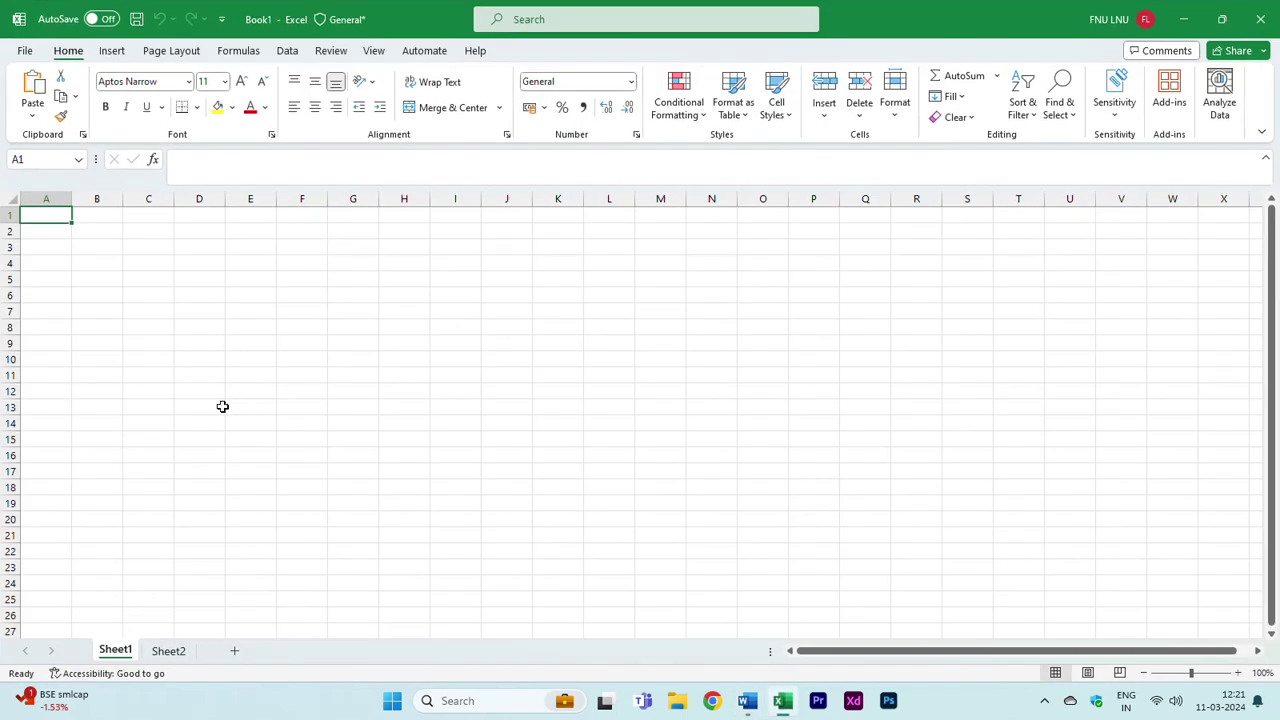
key("ctrl+v")
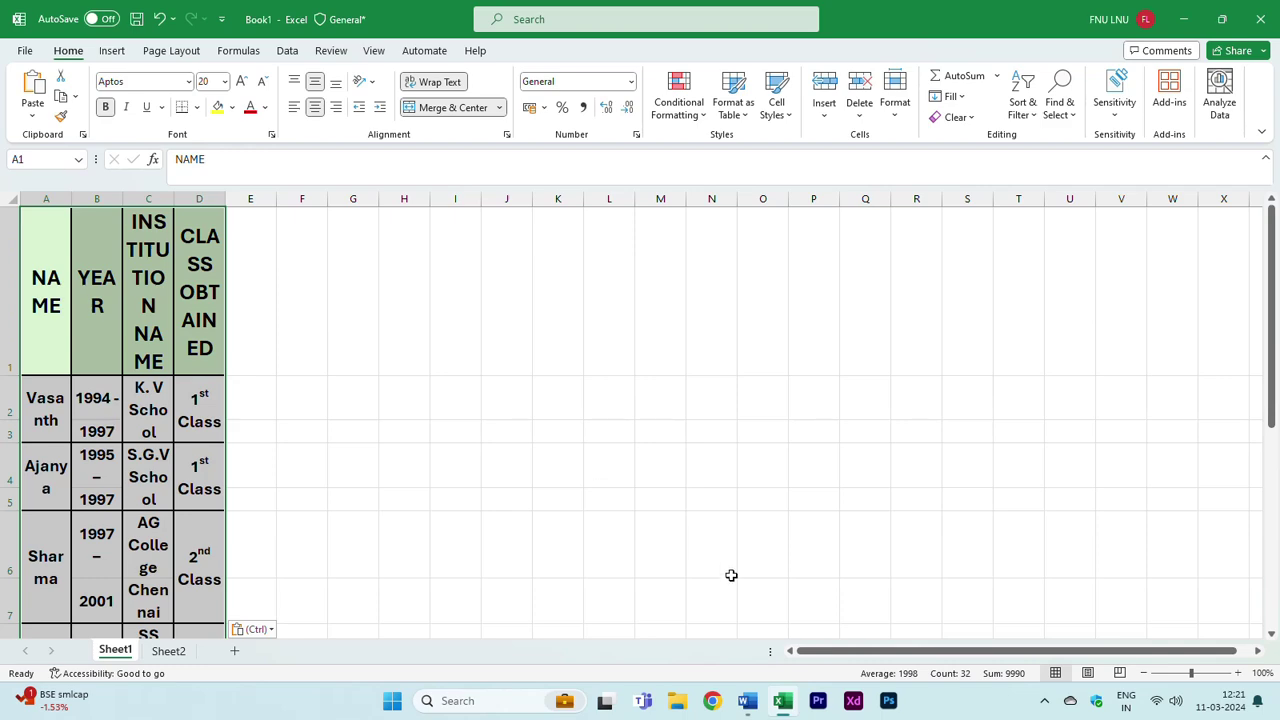
- Compare the pasted rows with the original table in Word and widen columns A to D equally on Excel's Sheet1
left_click(747, 700)
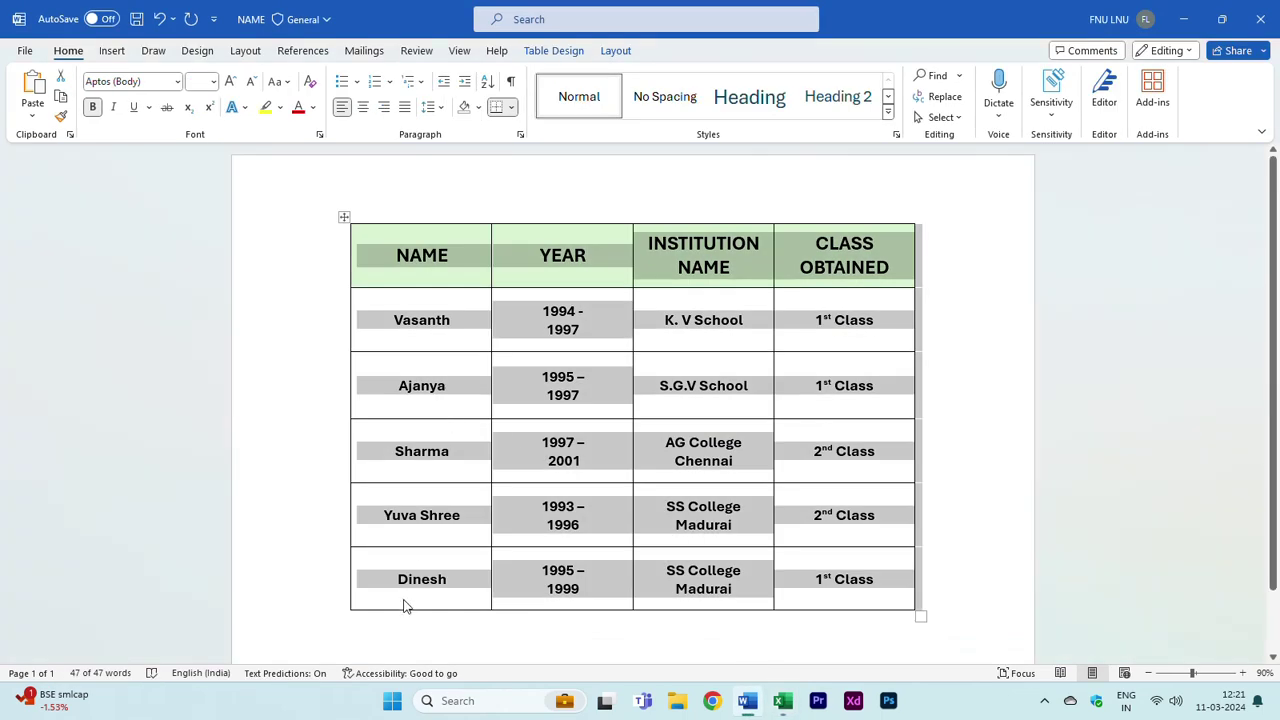
key("alt+Tab")
scroll(263, 445, "down", 2)
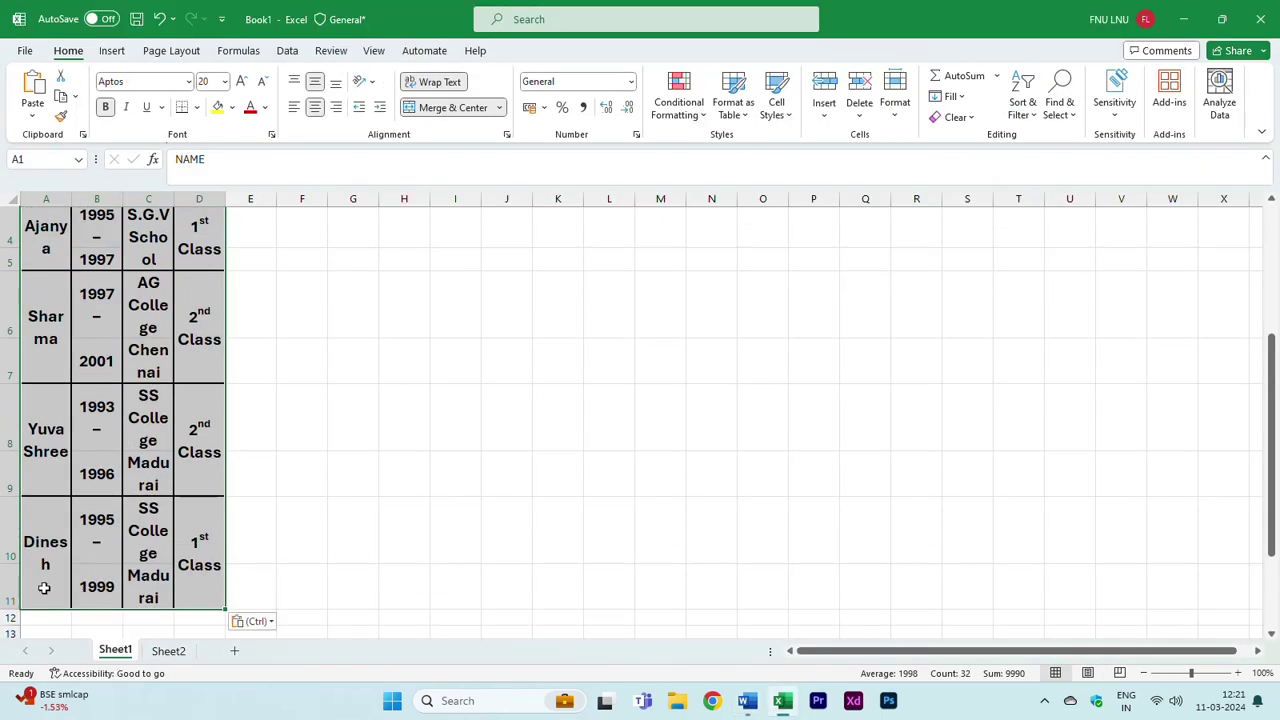
left_click(8, 598)
left_click(290, 552)
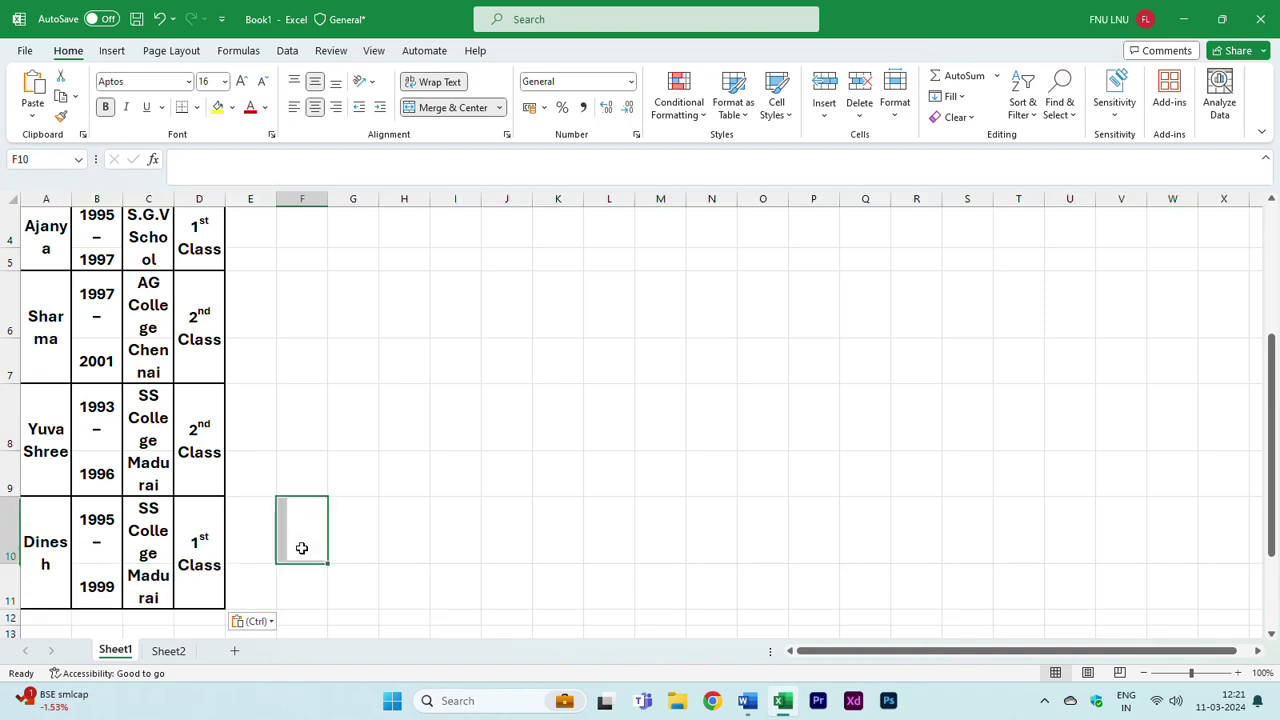
scroll(173, 490, "up", 2)
left_click_drag(46, 199, 290, 199)
left_click(327, 368)
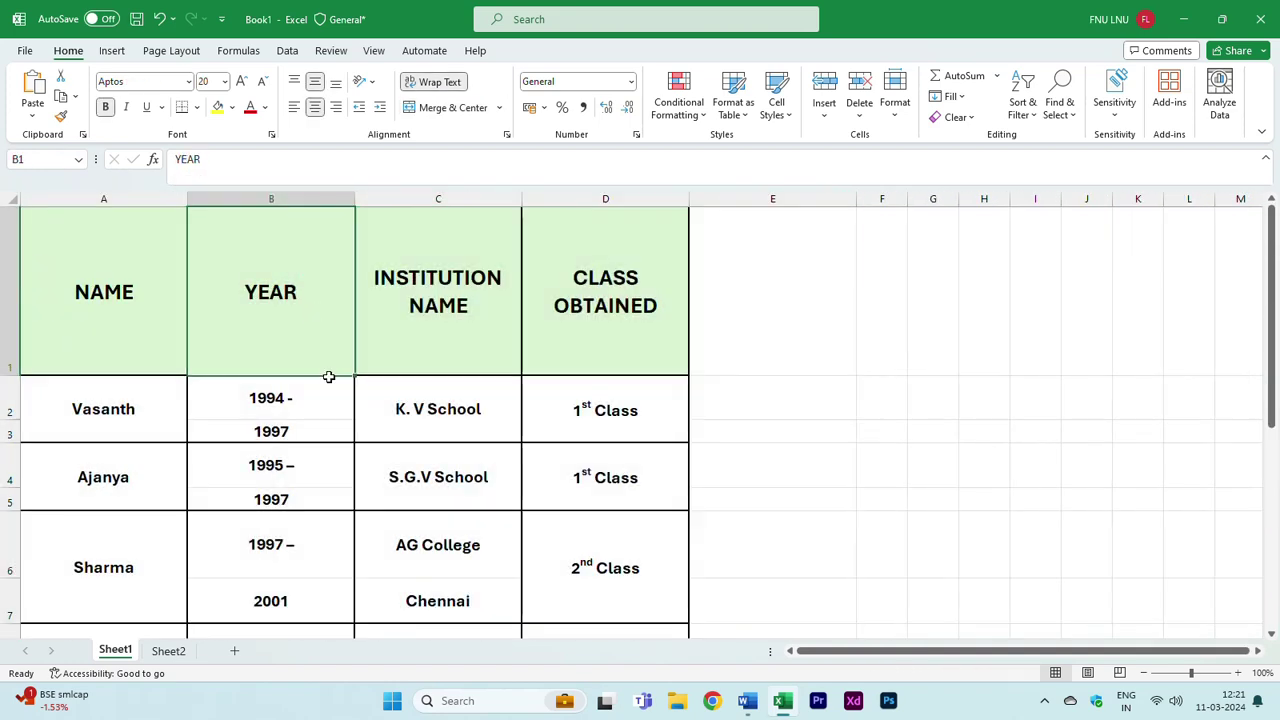
scroll(299, 411, "down", 1)
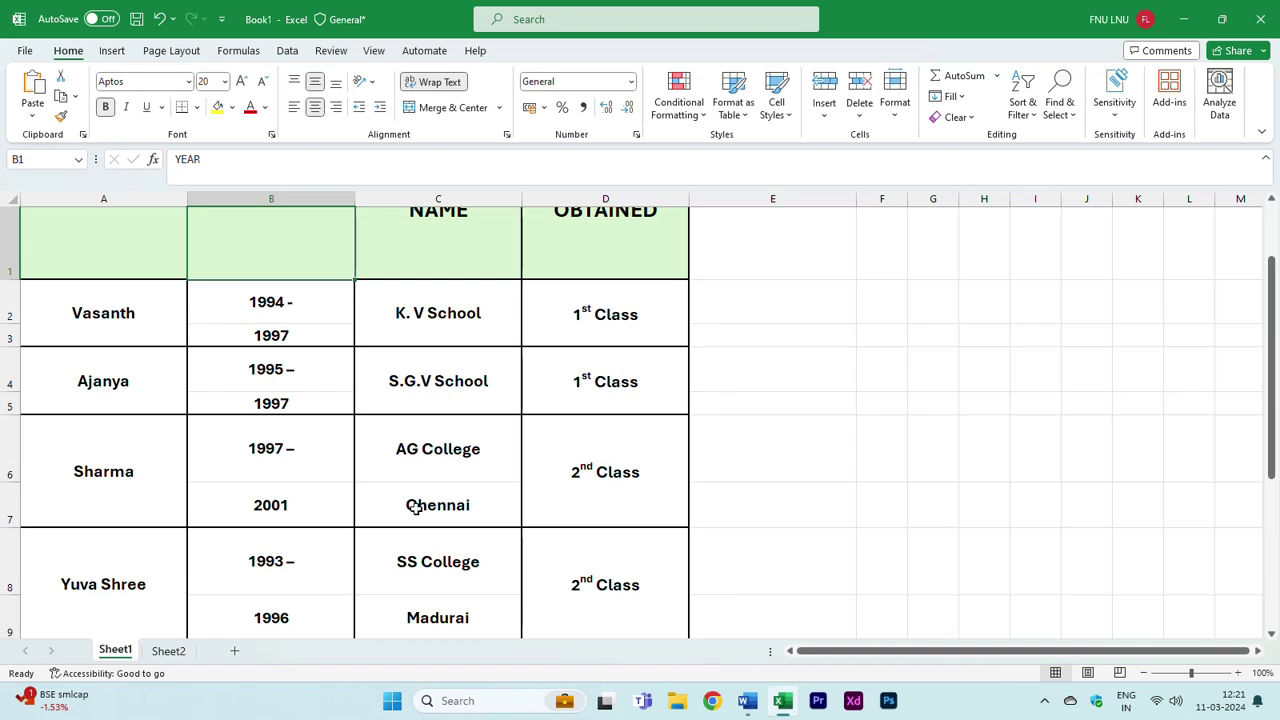
scroll(151, 514, "down", 1)
scroll(440, 505, "down", 1)
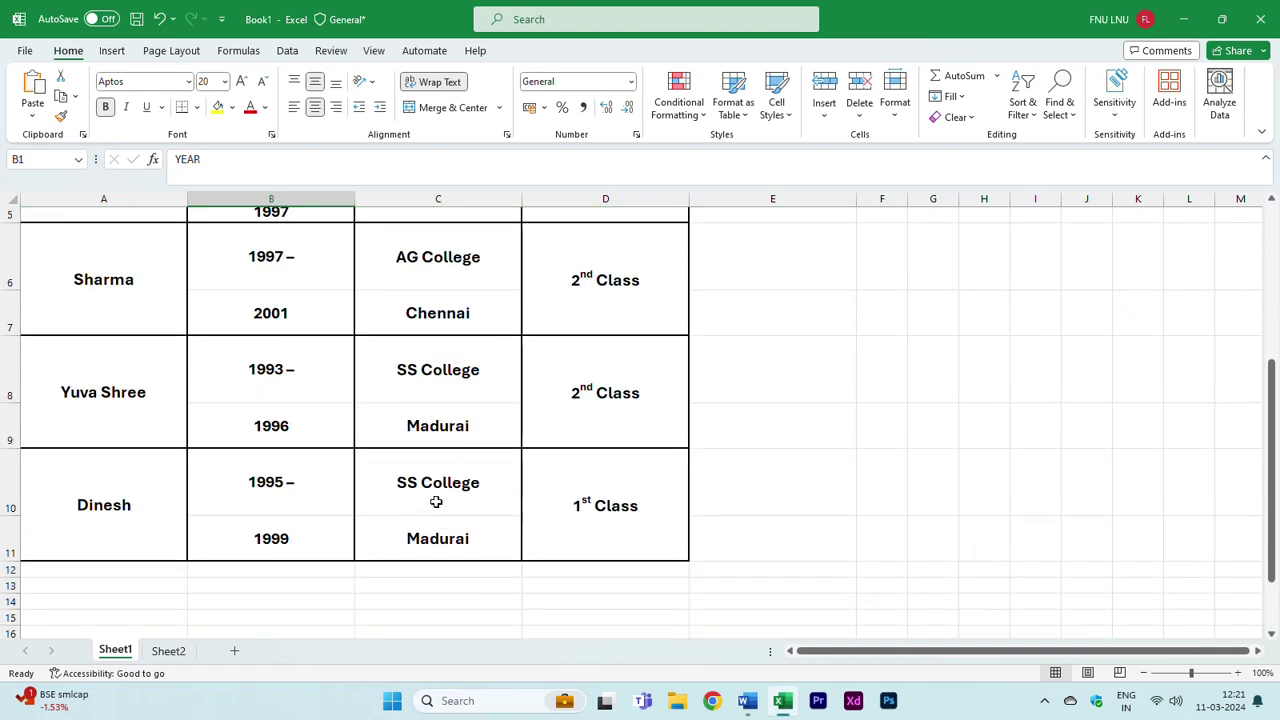
- Switch to Word and replace all paragraph marks (^p) with nothing in the table and the rest of the document
key("alt+Tab")
left_click(813, 437)
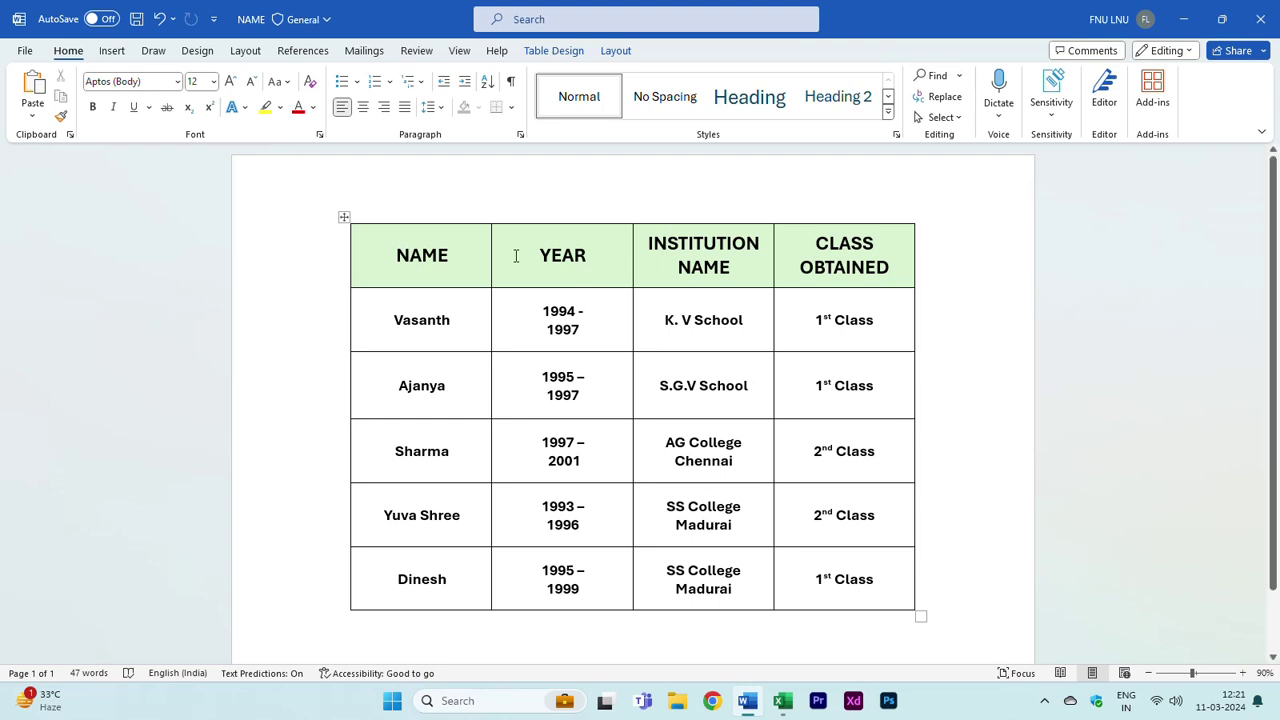
left_click(343, 218)
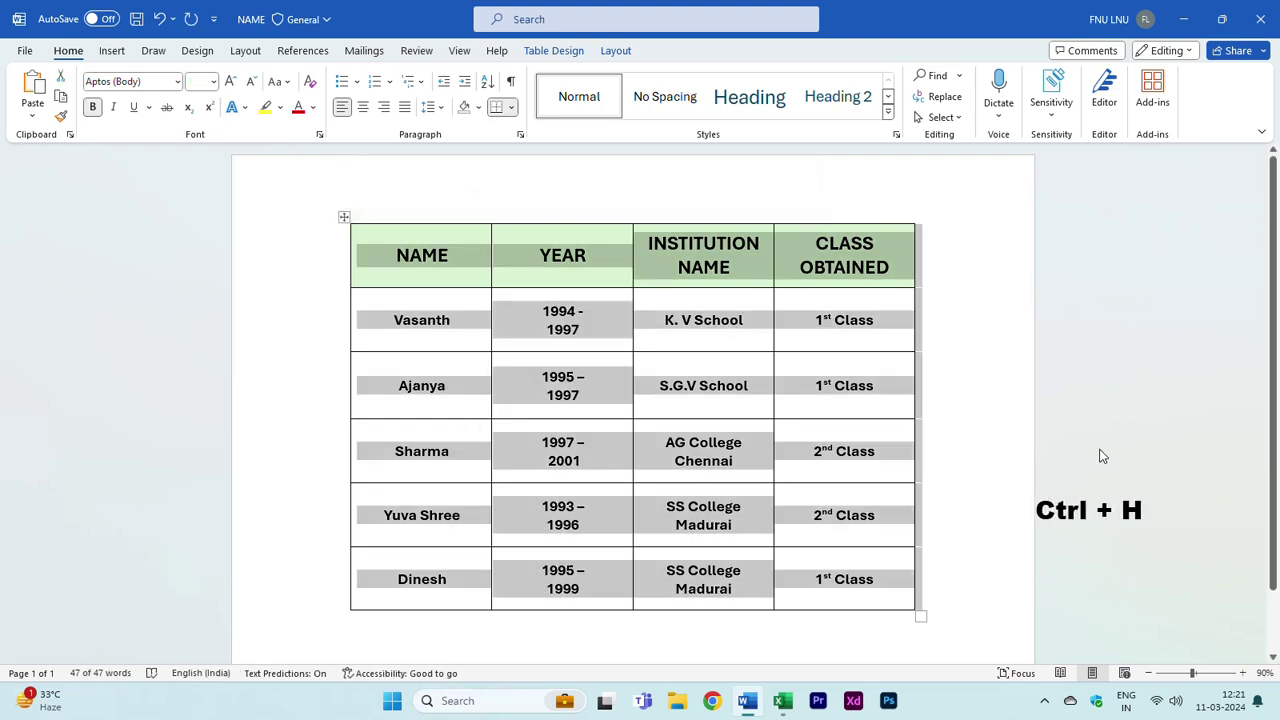
key("ctrl+h")
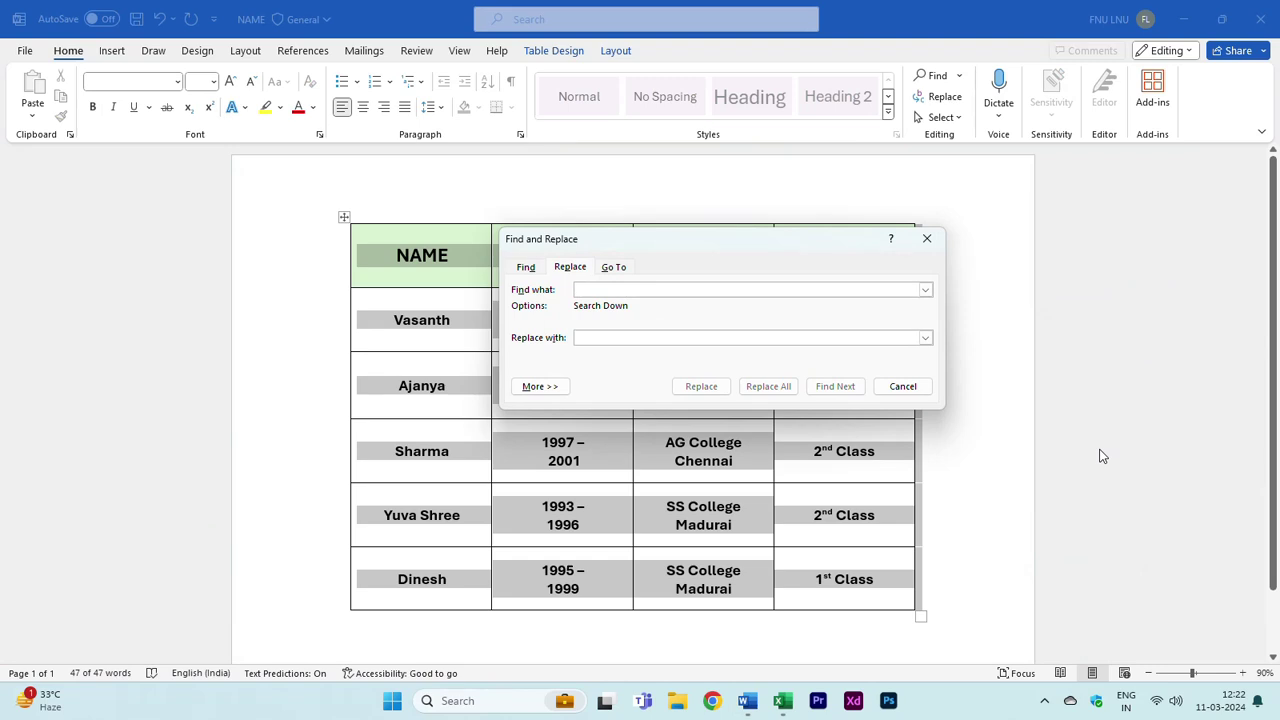
type("^p")
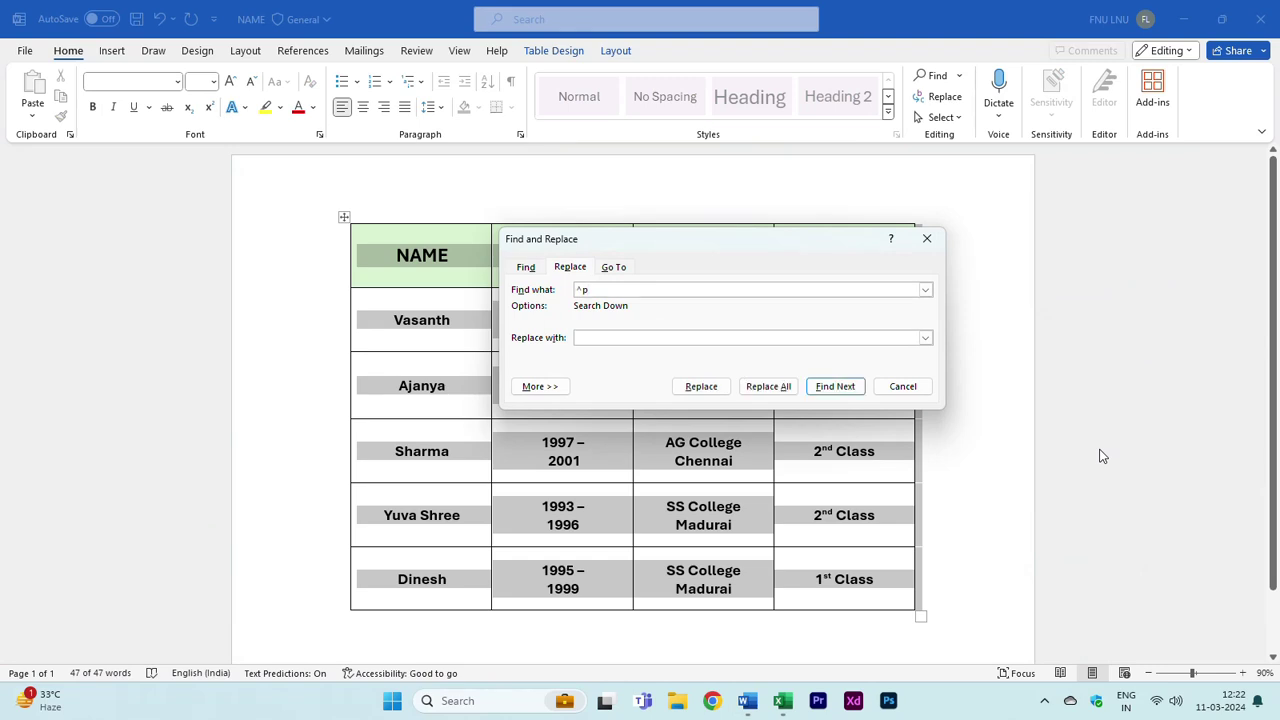
left_click(626, 336)
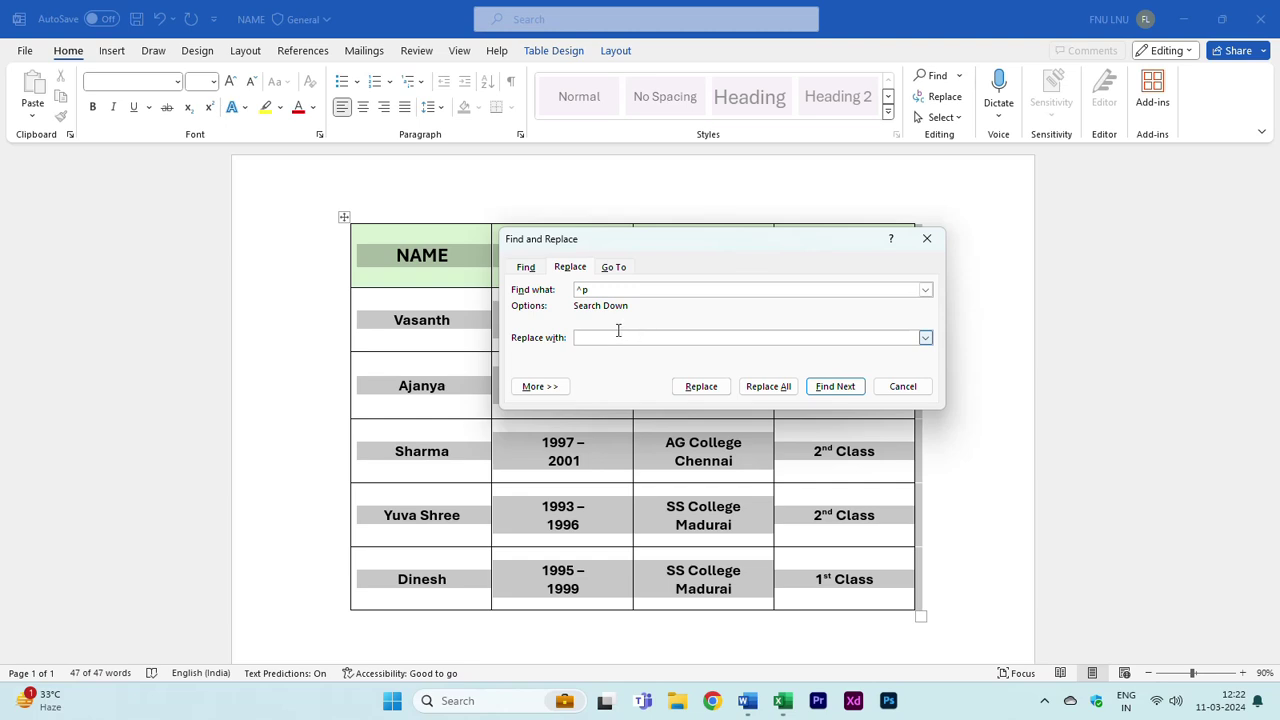
left_click(768, 386)
left_click(633, 398)
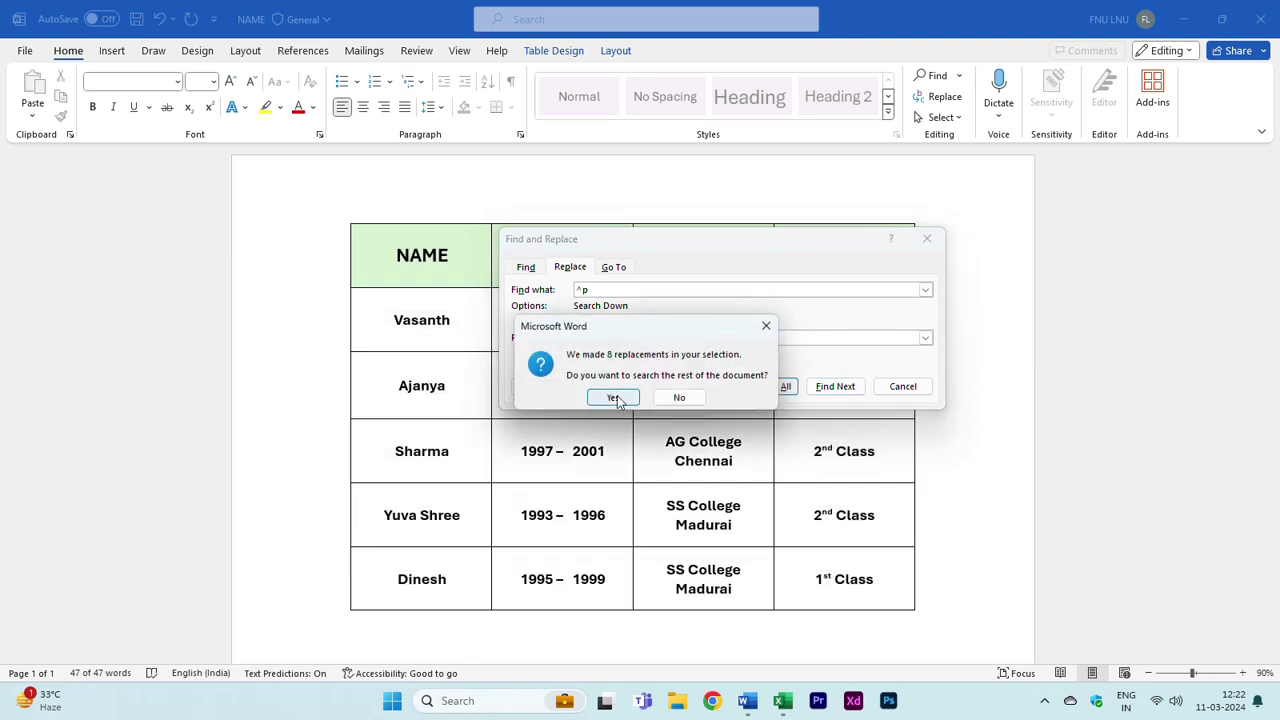
left_click(646, 393)
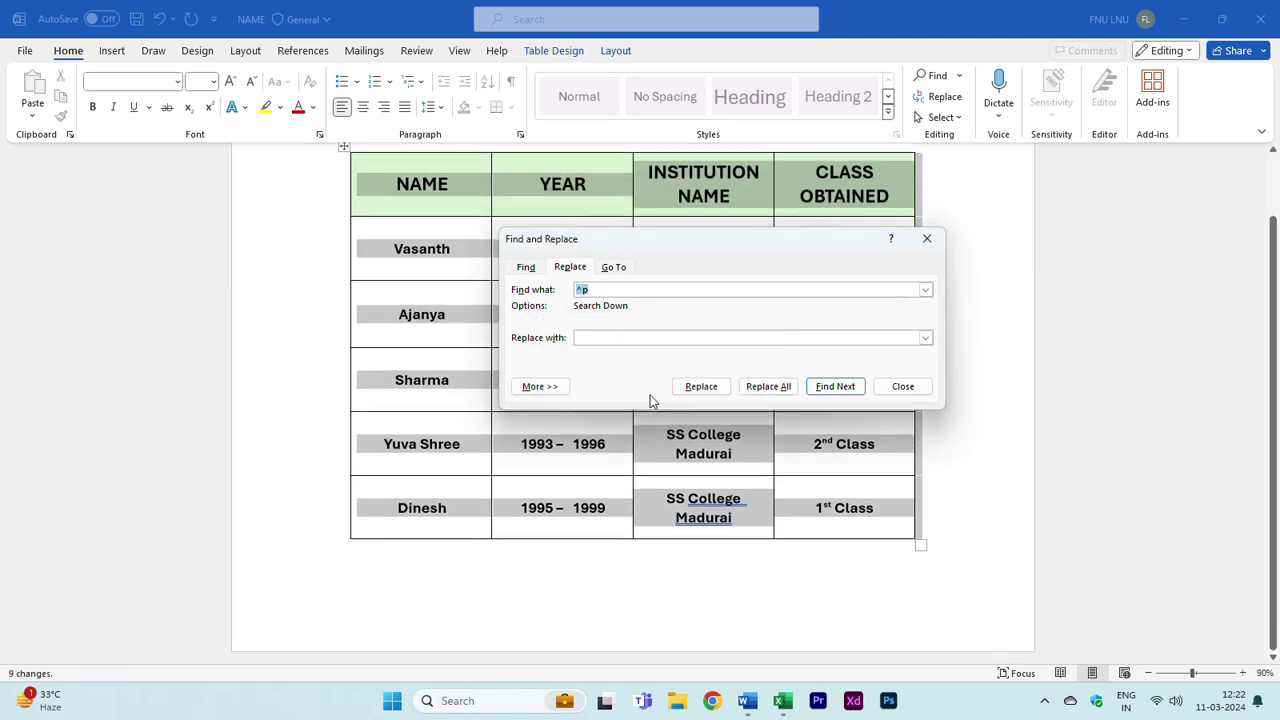
left_click(903, 386)
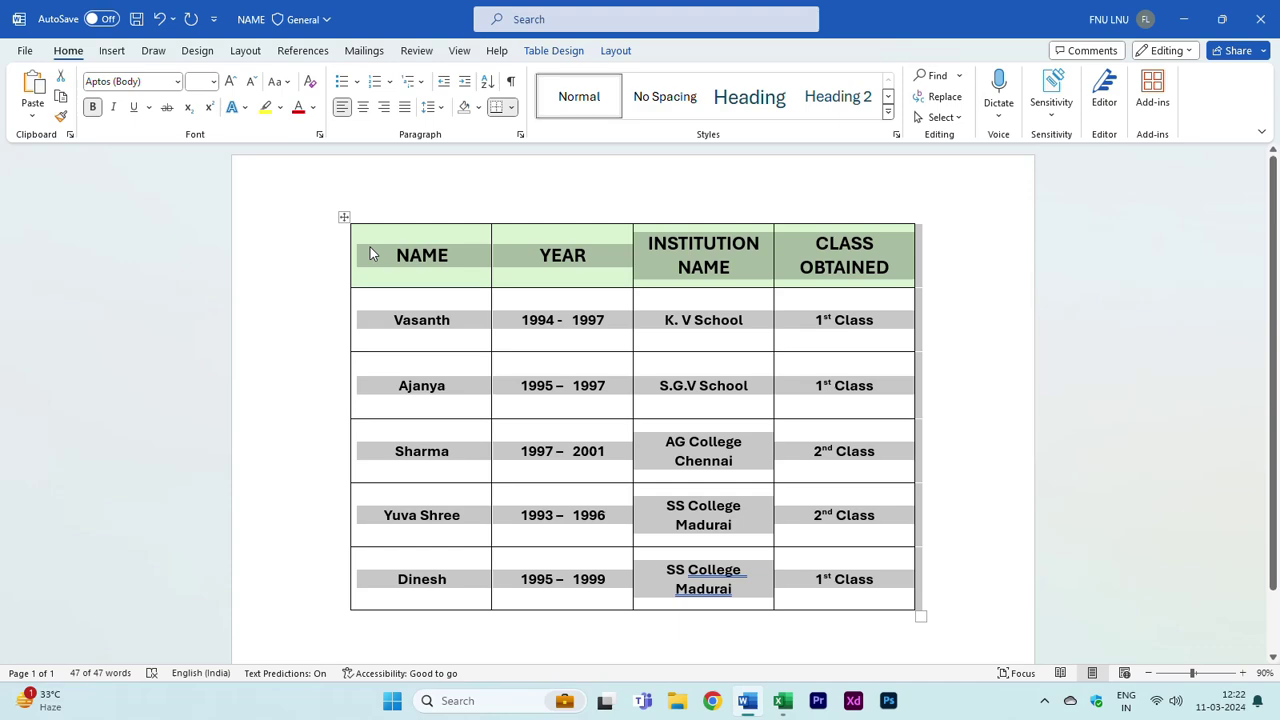
- Copy the edited table into Excel, pasting it at cell A1 of Sheet2, and check its rows
key("alt+Tab")
left_click(168, 650)
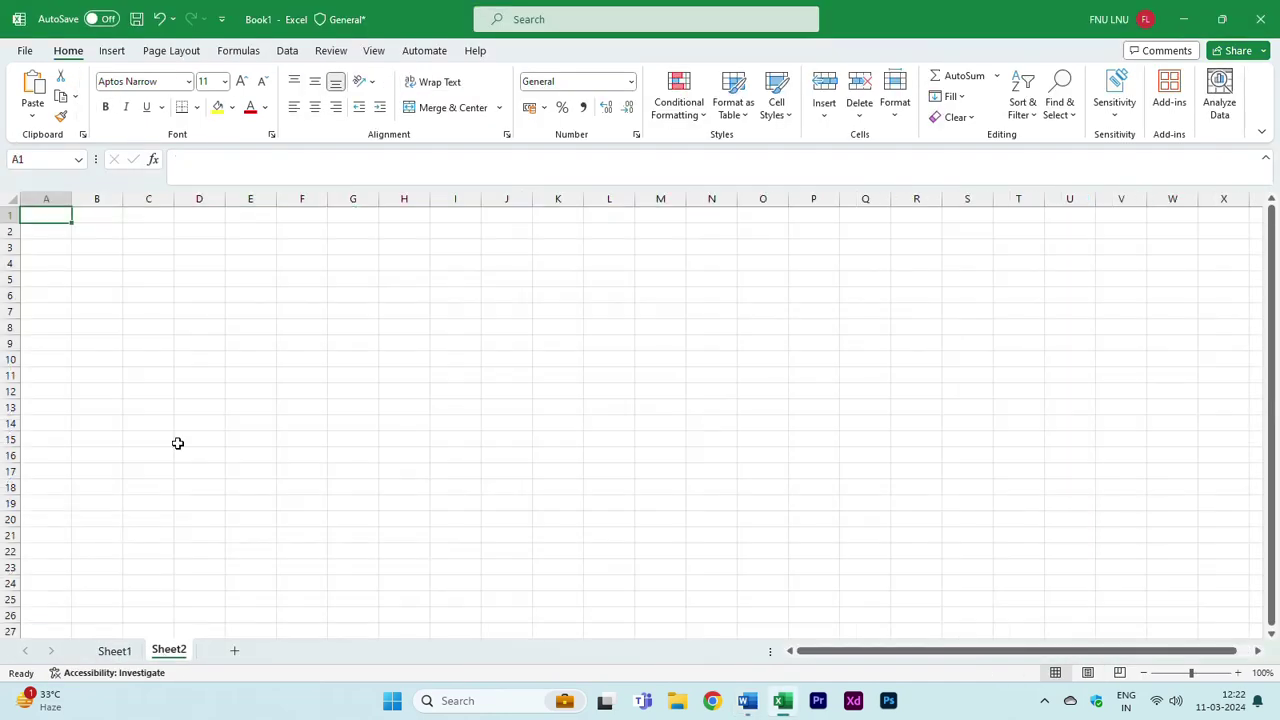
key("ctrl+v")
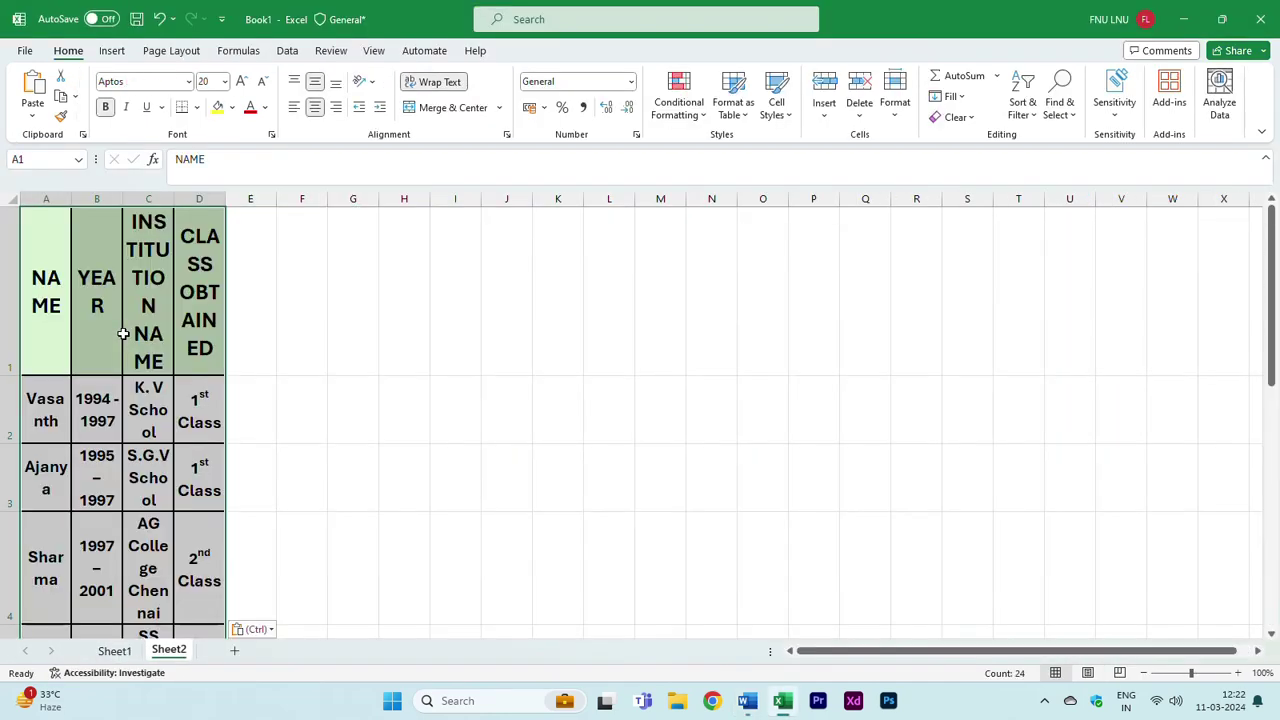
scroll(123, 333, "down", 3)
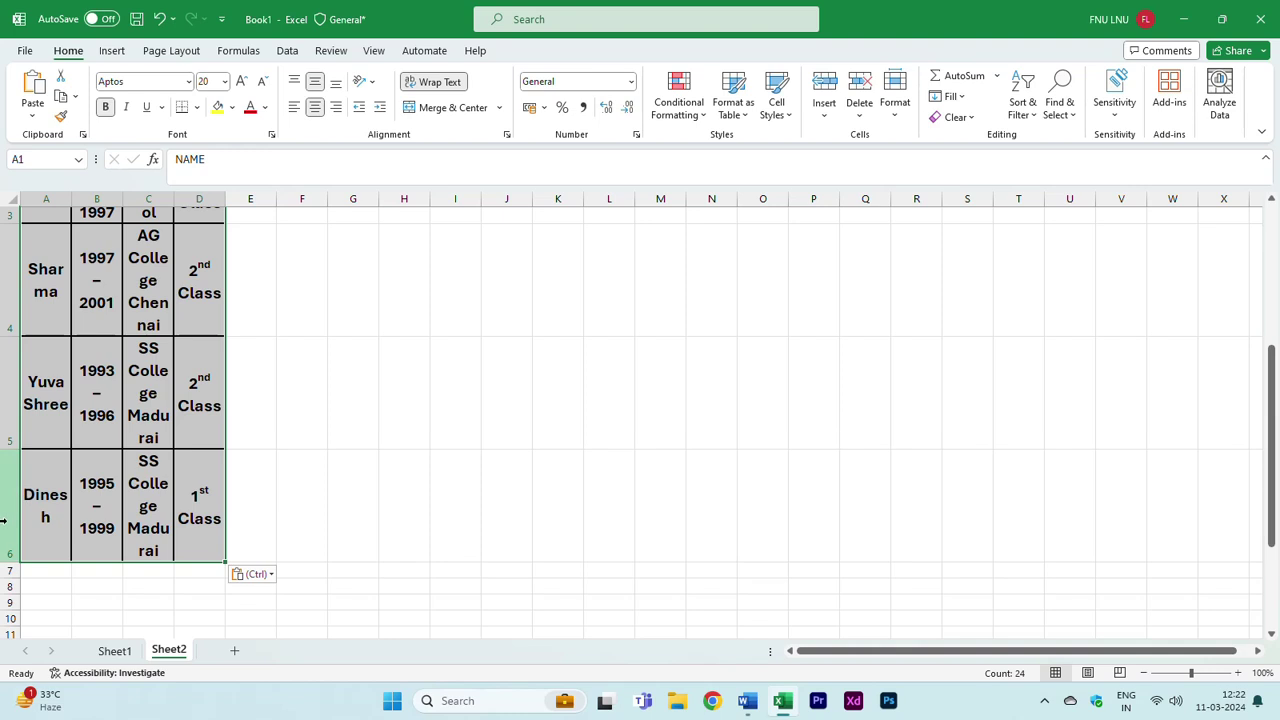
left_click(2, 519)
scroll(54, 385, "up", 3)
- Widen columns A to D of the Sheet2 table equally, just enough for the names to fit on one line
left_click(60, 199)
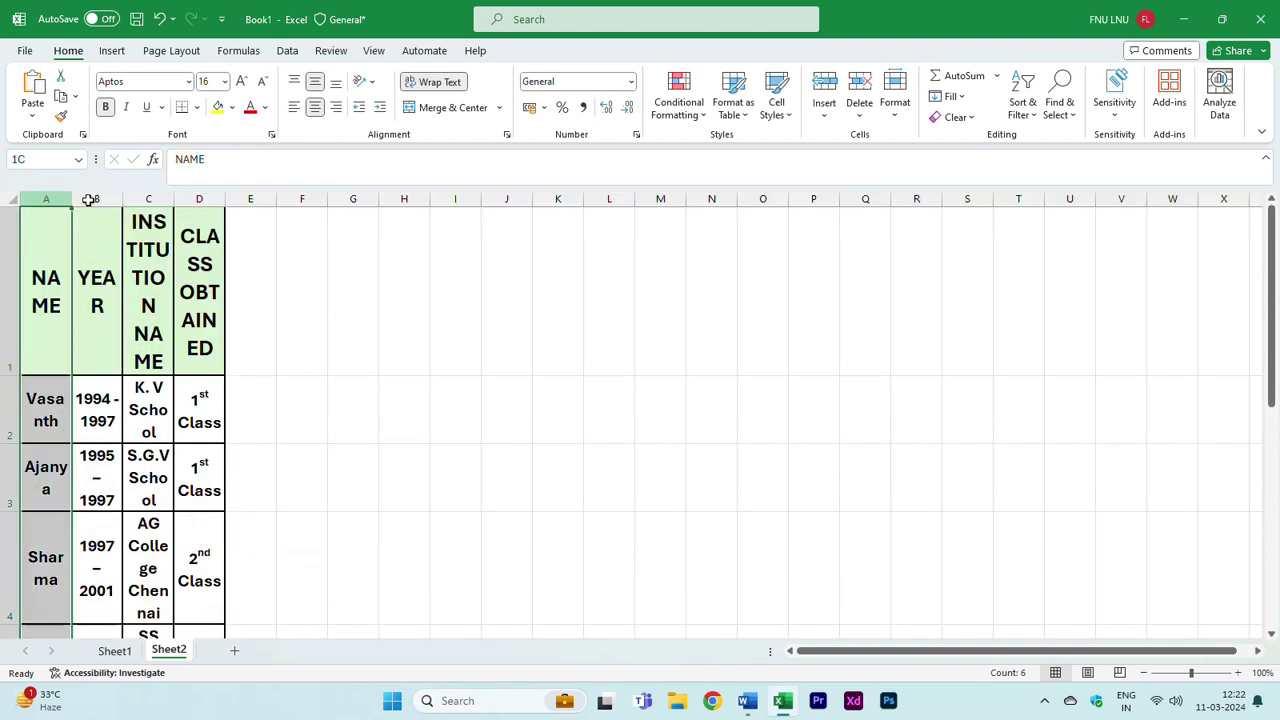
left_click_drag(89, 199, 503, 200)
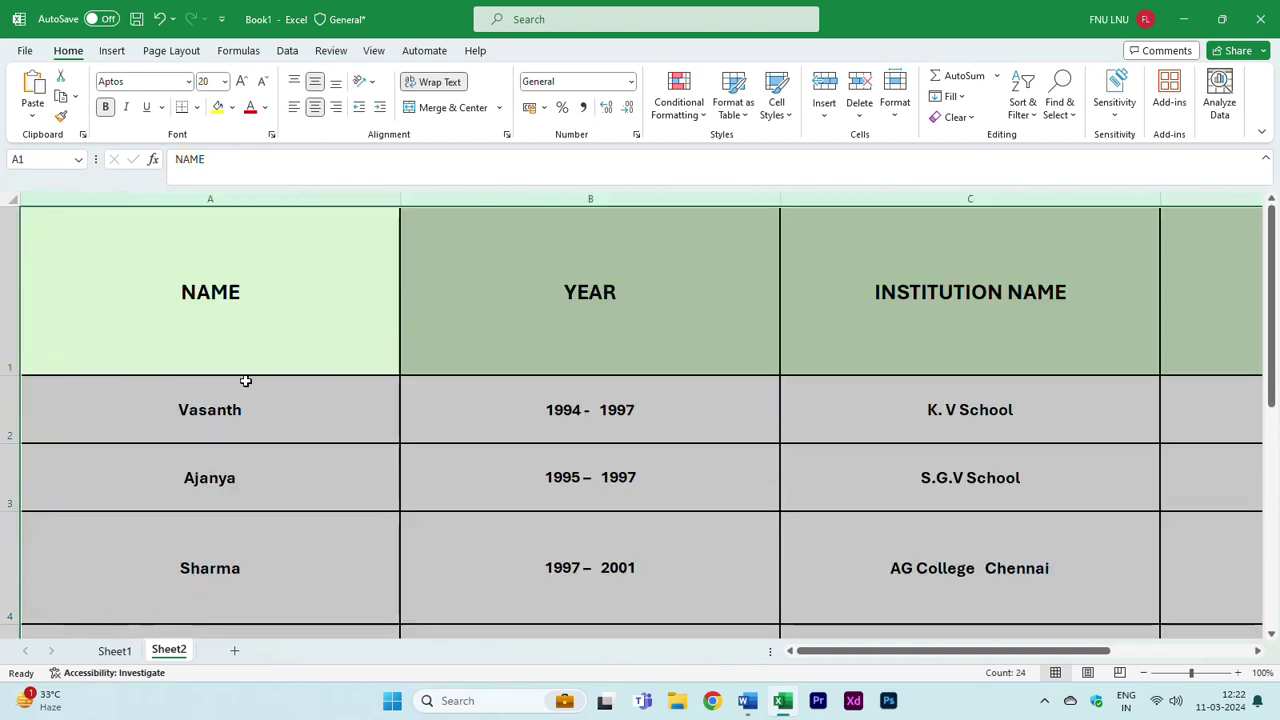
key("ctrl+z")
left_click_drag(229, 199, 477, 199)
scroll(422, 333, "down", 1)
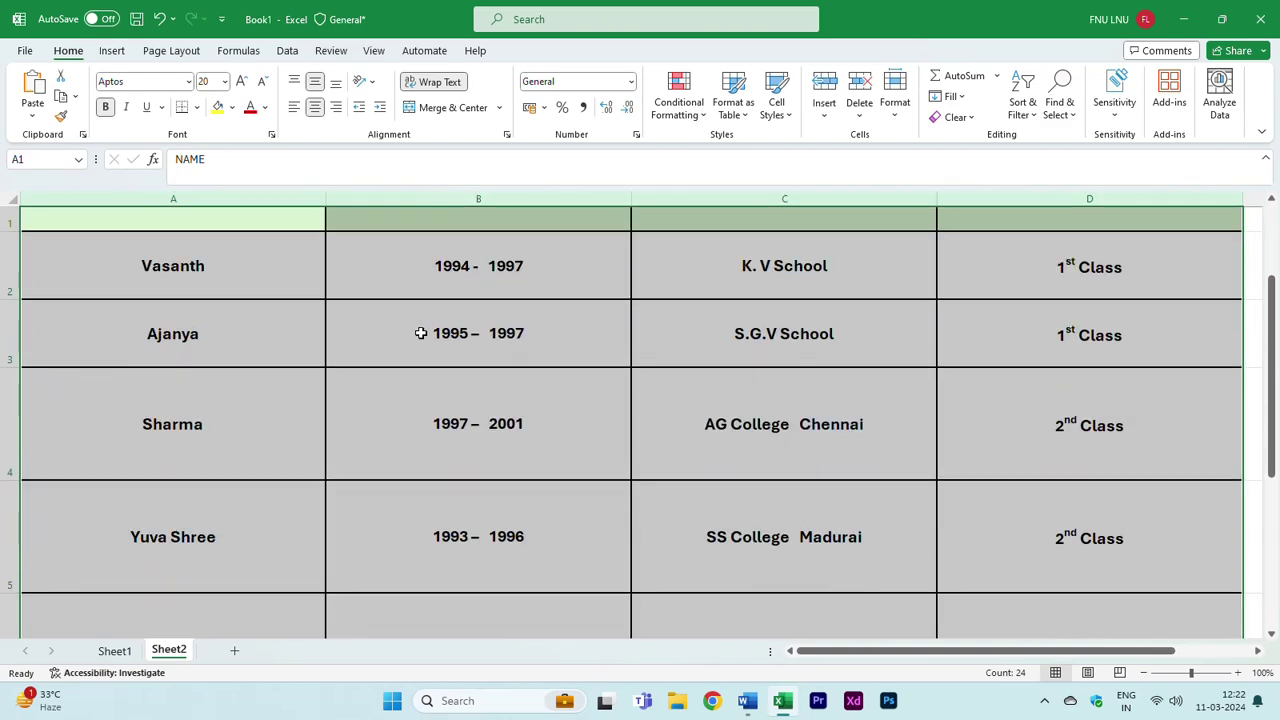
key("ctrl+z")
left_click_drag(177, 199, 292, 199)
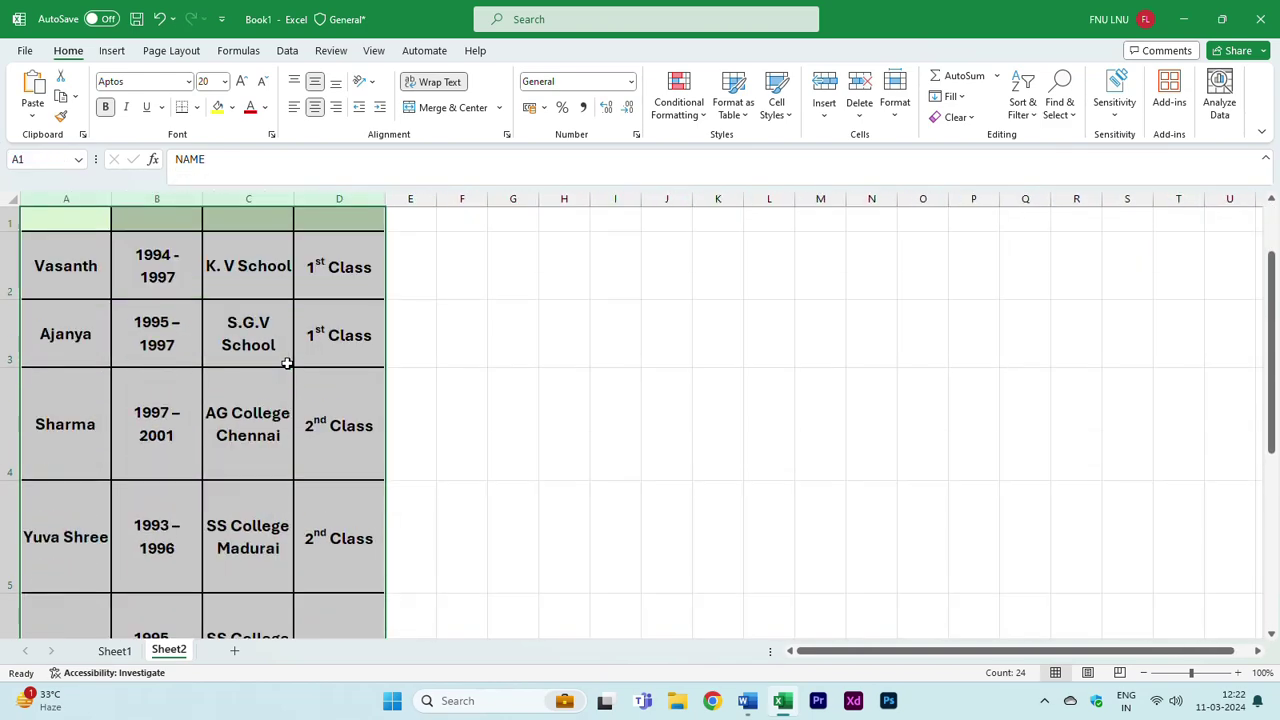
scroll(287, 363, "down", 1)
left_click(12, 476)
left_click(552, 450)
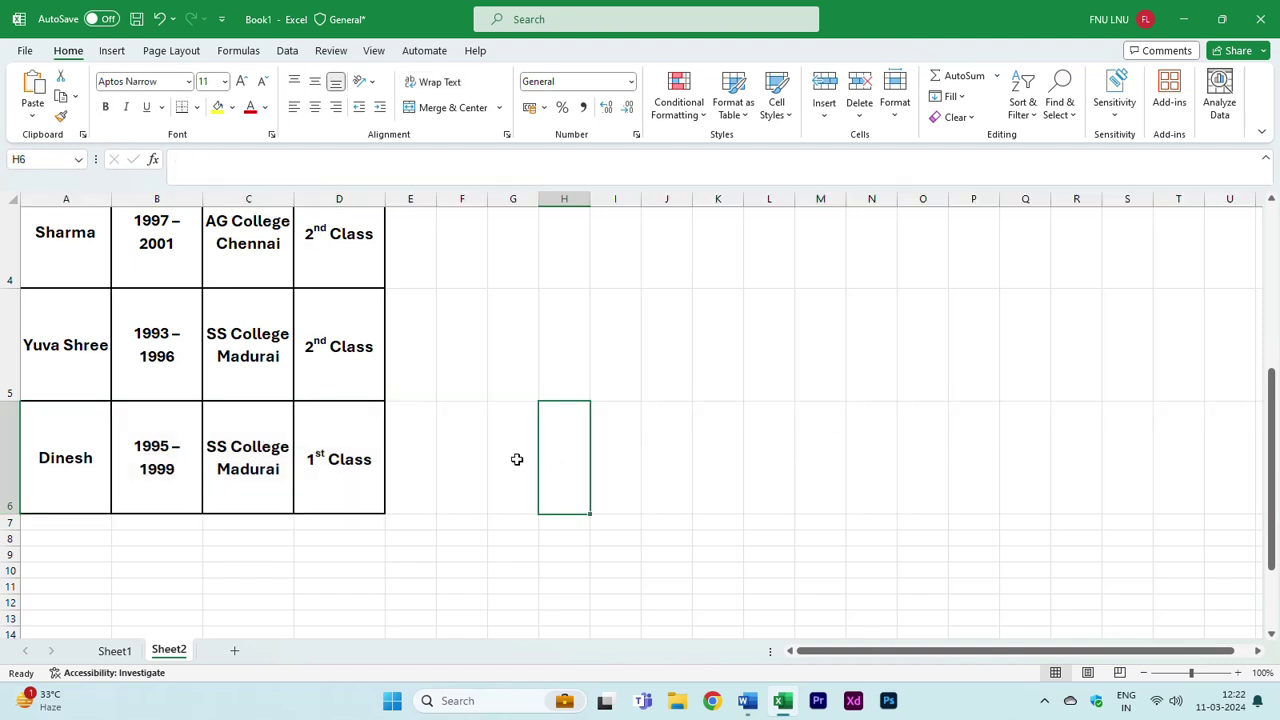
- Add a new worksheet to the Excel workbook and paste the Word table at A1 with Match Destination Formatting
key("alt+Tab")
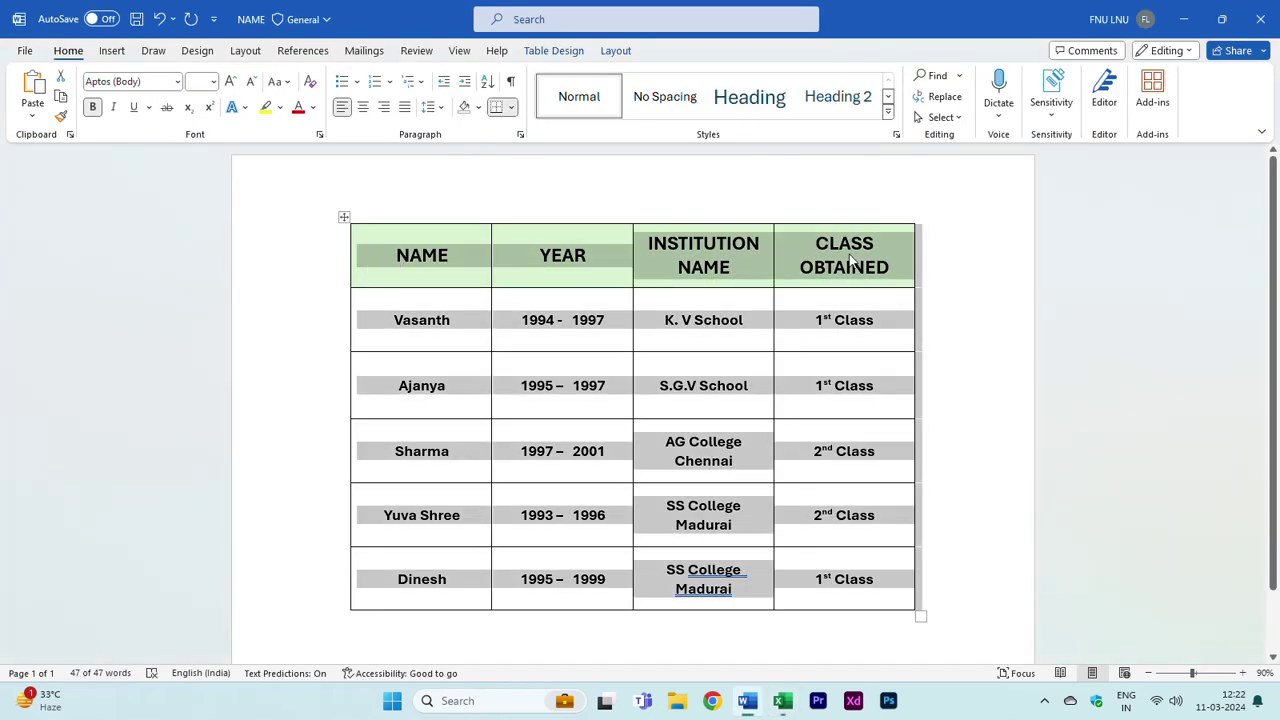
key("alt+Tab")
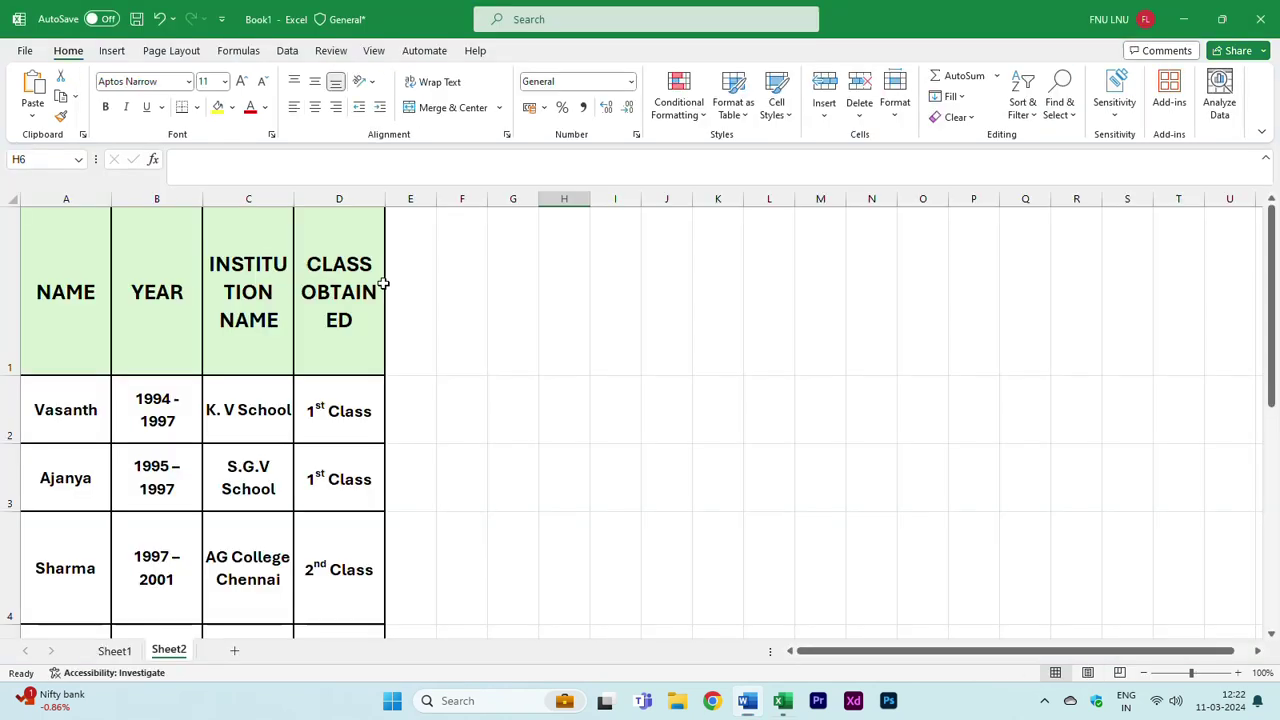
left_click(236, 652)
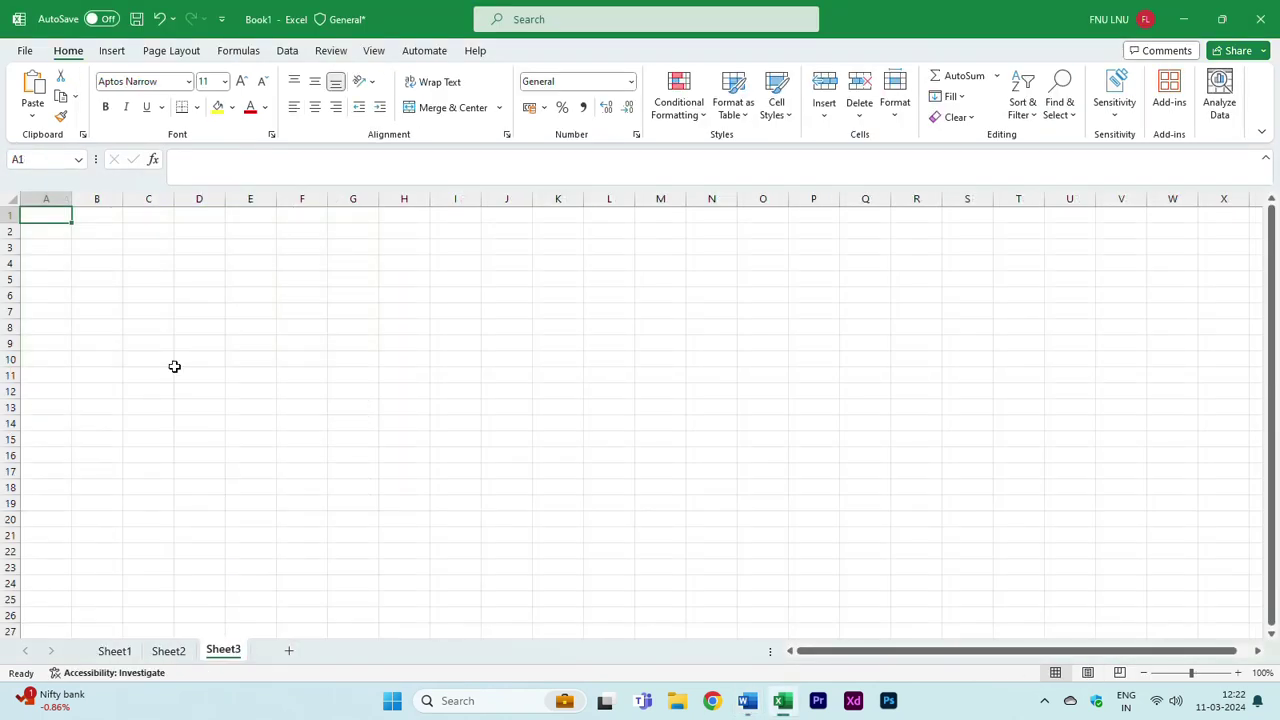
left_click(33, 118)
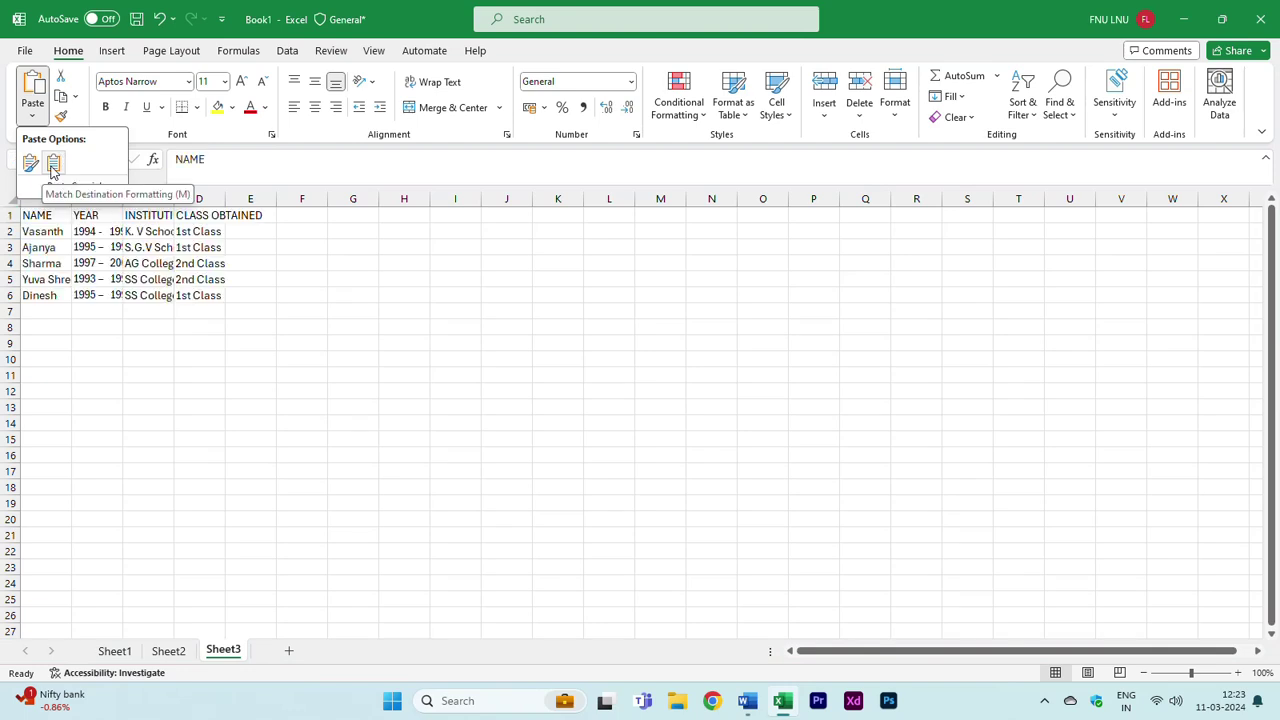
left_click(53, 167)
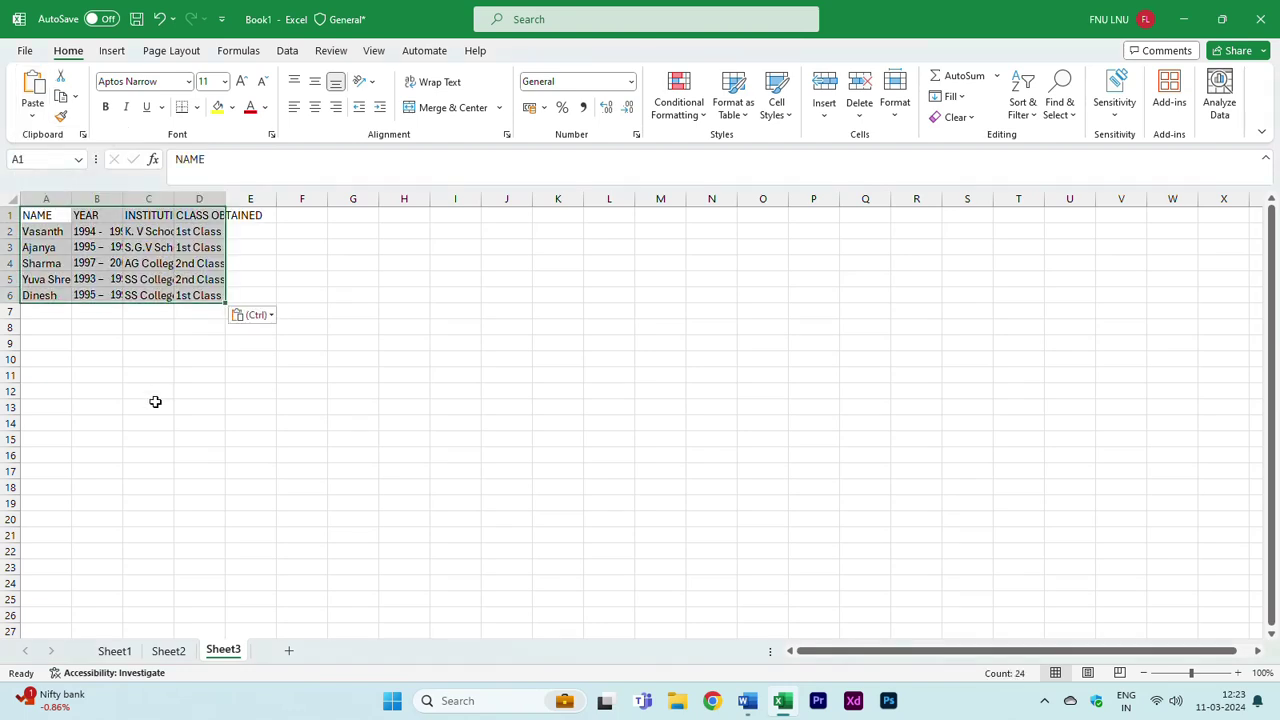
- Fill the header cells A1:D1 on Sheet3 with yellow
left_click(99, 356)
left_click_drag(57, 216, 222, 215)
left_click(217, 107)
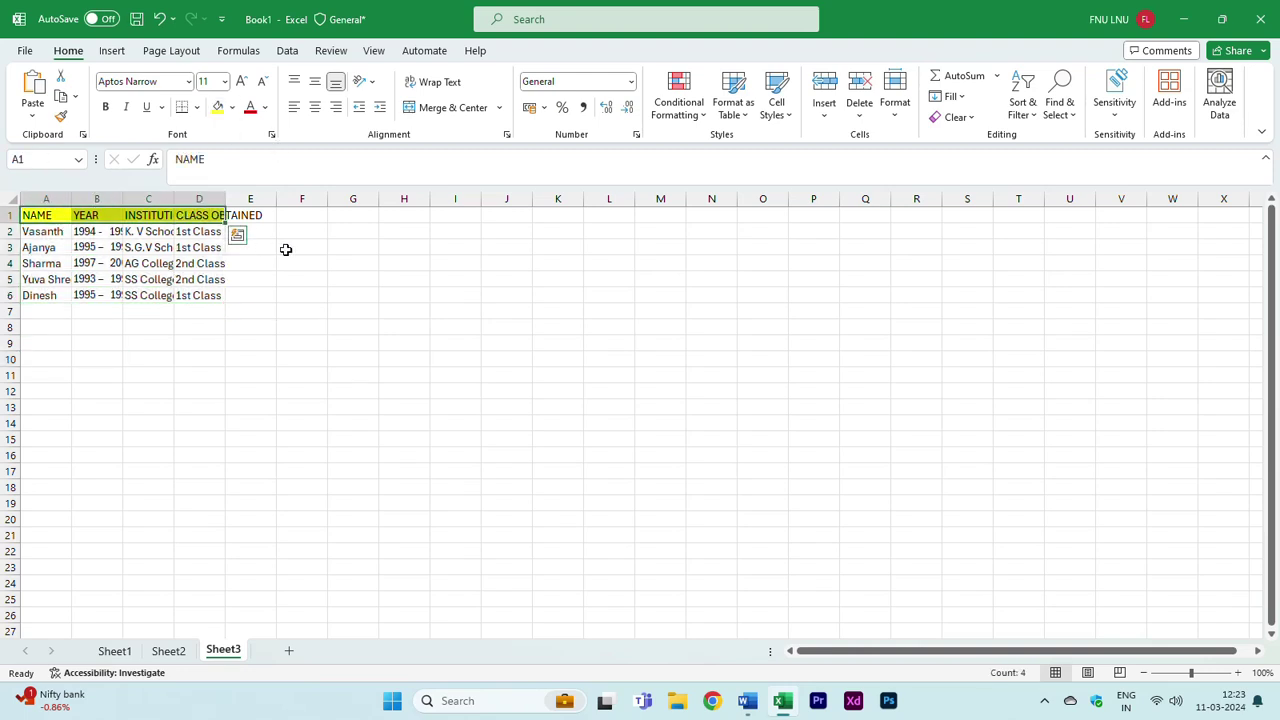
- Apply all borders to the table range A1:D6 on Sheet3
left_click(286, 248)
left_click(60, 218)
left_click_drag(45, 216, 206, 292)
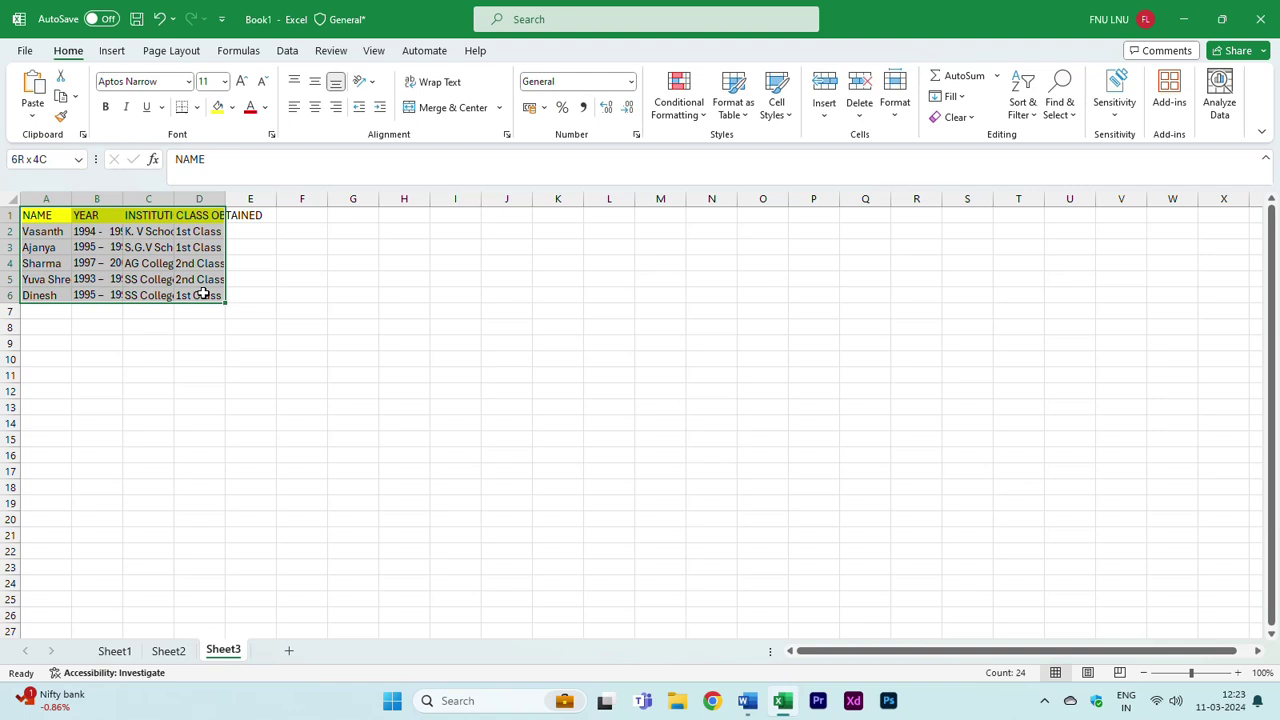
left_click(196, 107)
left_click(222, 272)
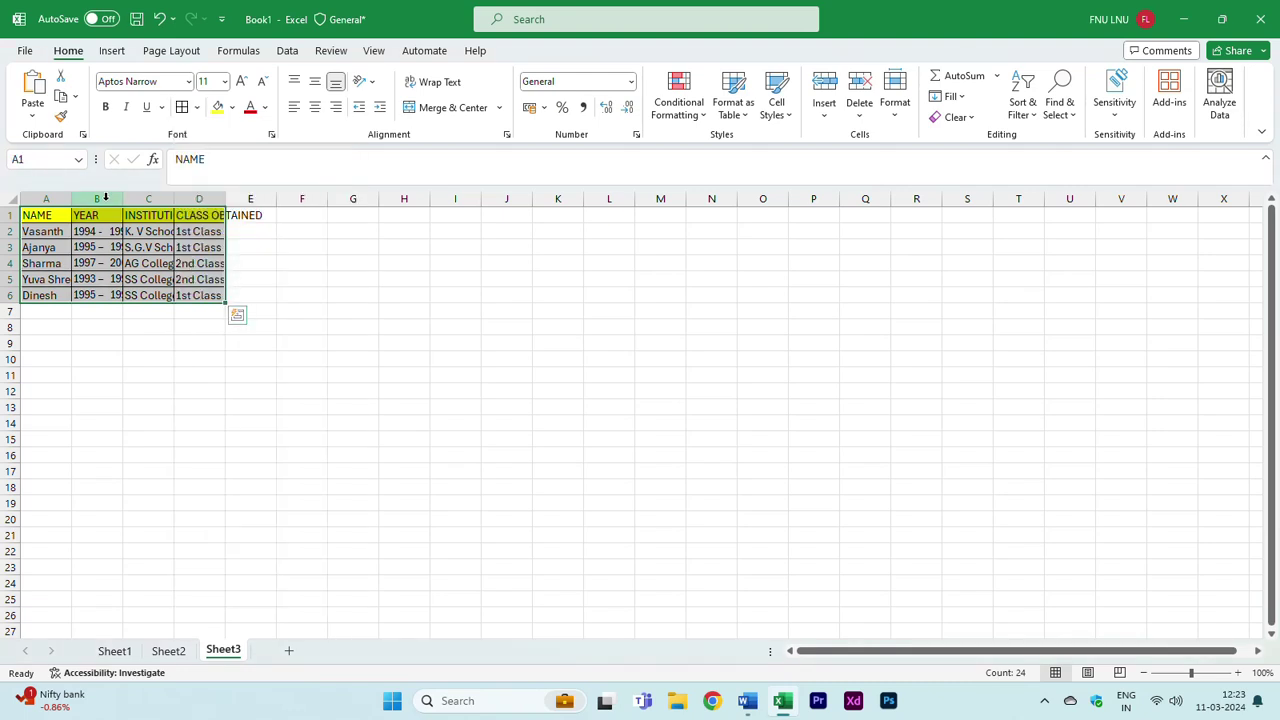
- Widen columns B, C and D on Sheet3 to give the table entries and the CLASS OBTAINED header more room
left_click_drag(122, 205, 276, 200)
left_click(360, 340)
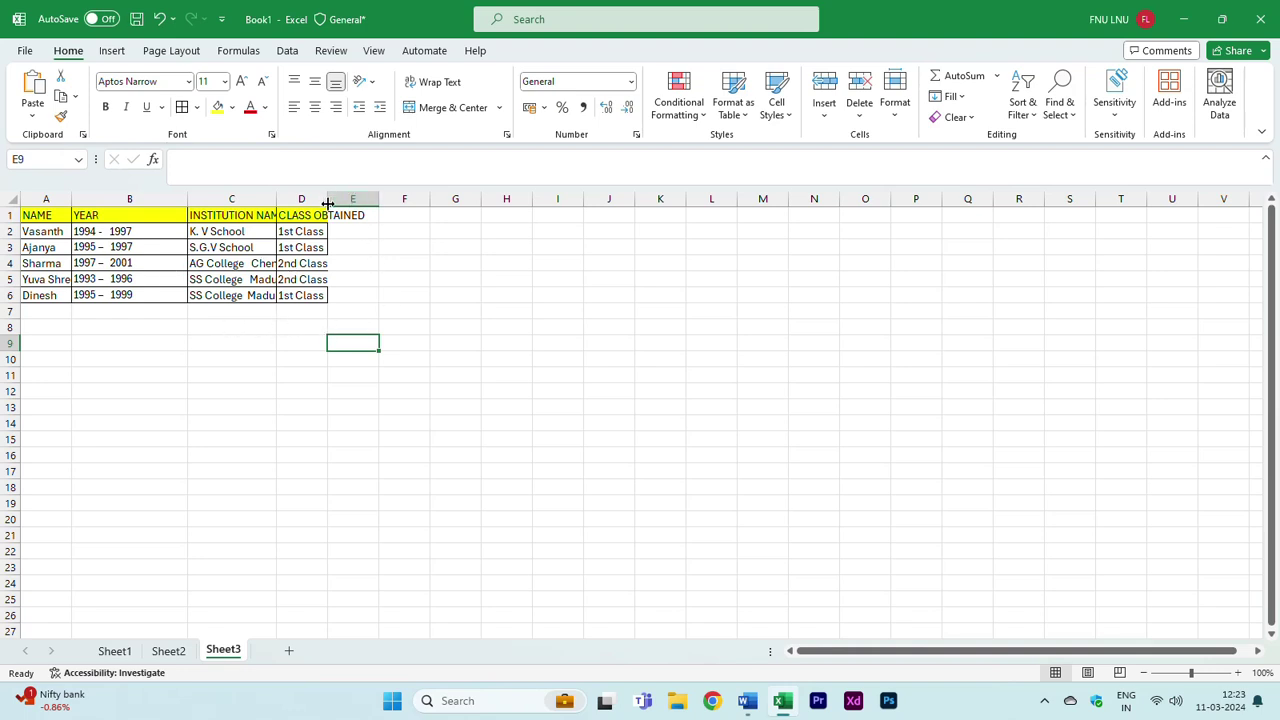
left_click_drag(327, 197, 357, 192)
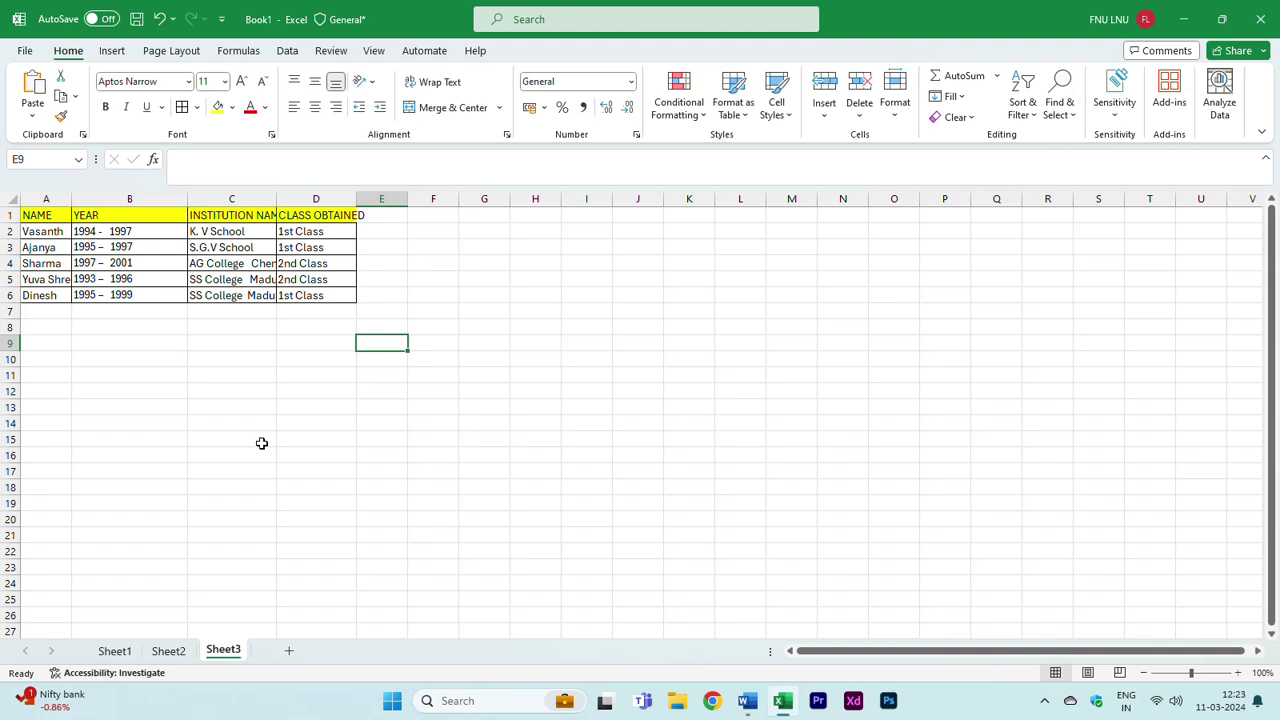
- Add a new worksheet to the Excel workbook and paste the copied Word table at A1 as a paste link of type Hyperlink
left_click(288, 650)
key("alt+Tab")
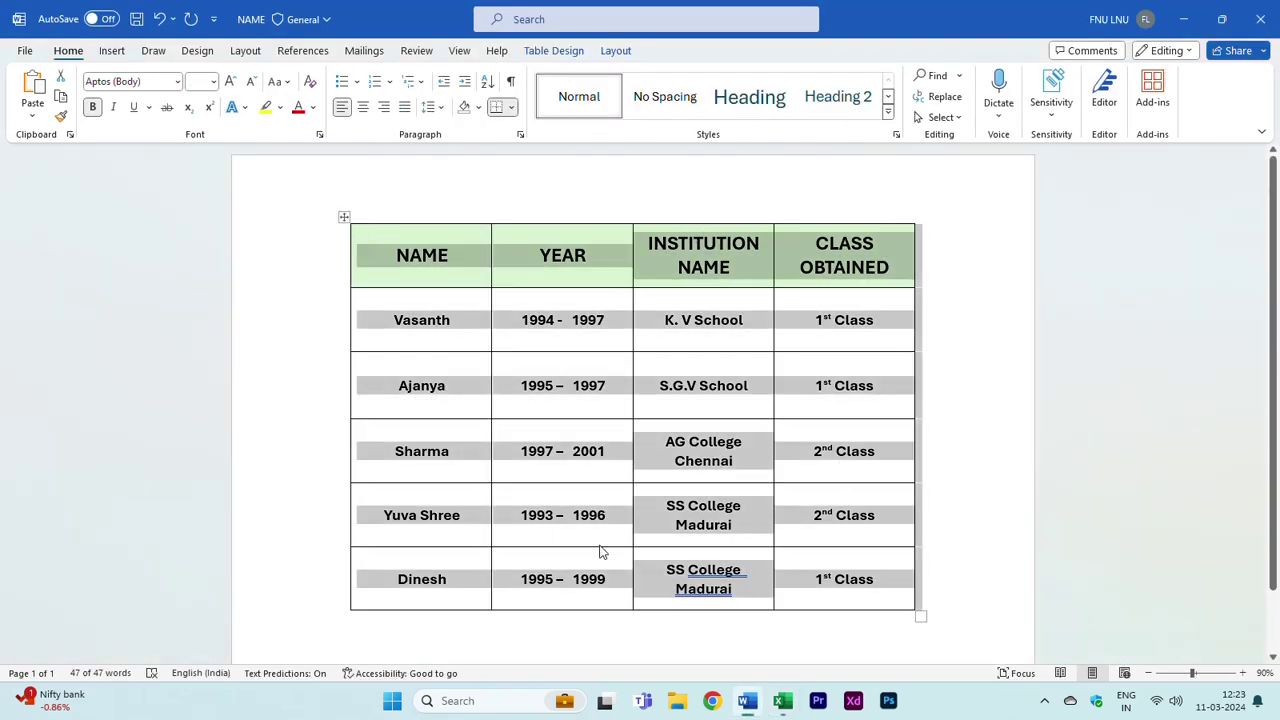
key("alt+Tab")
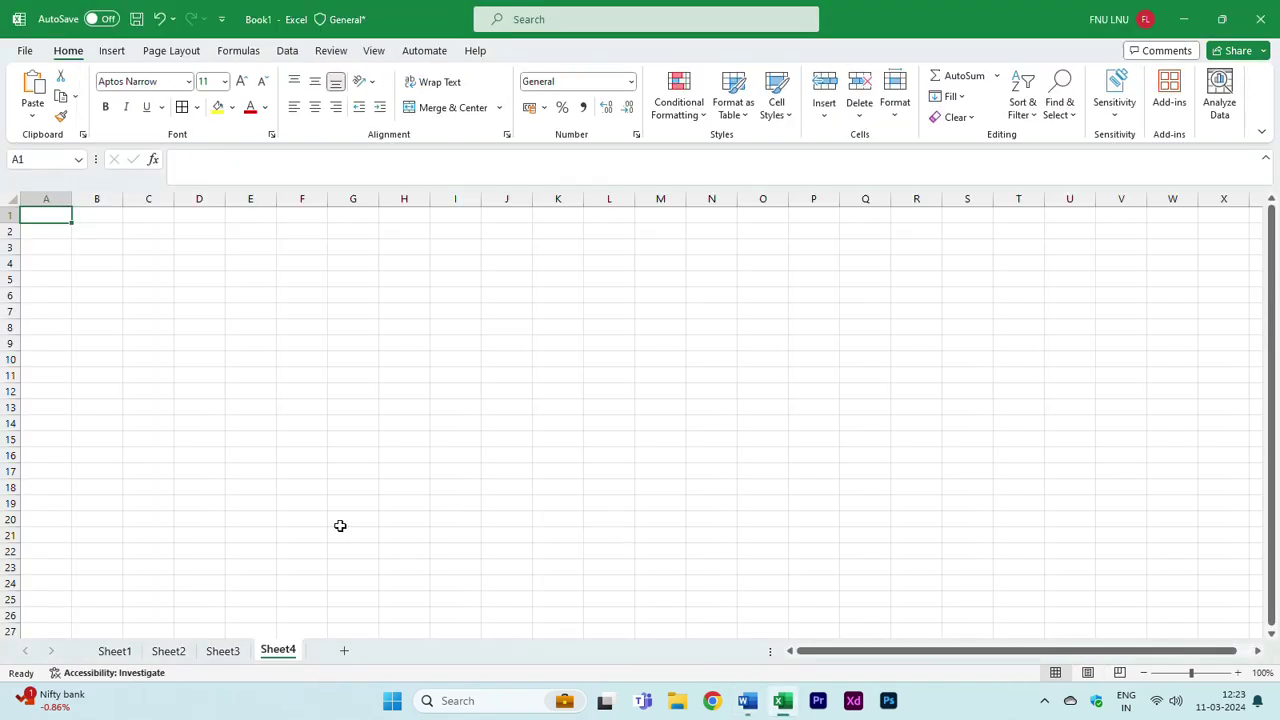
left_click(32, 115)
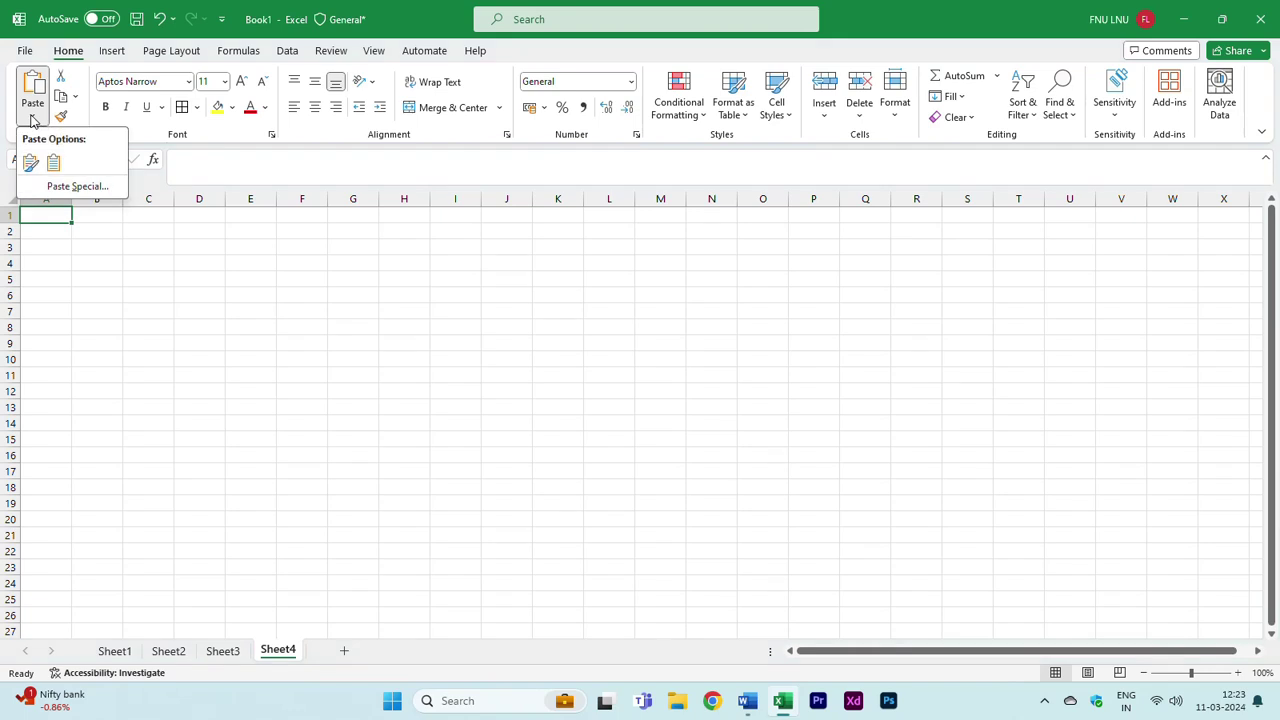
left_click(78, 186)
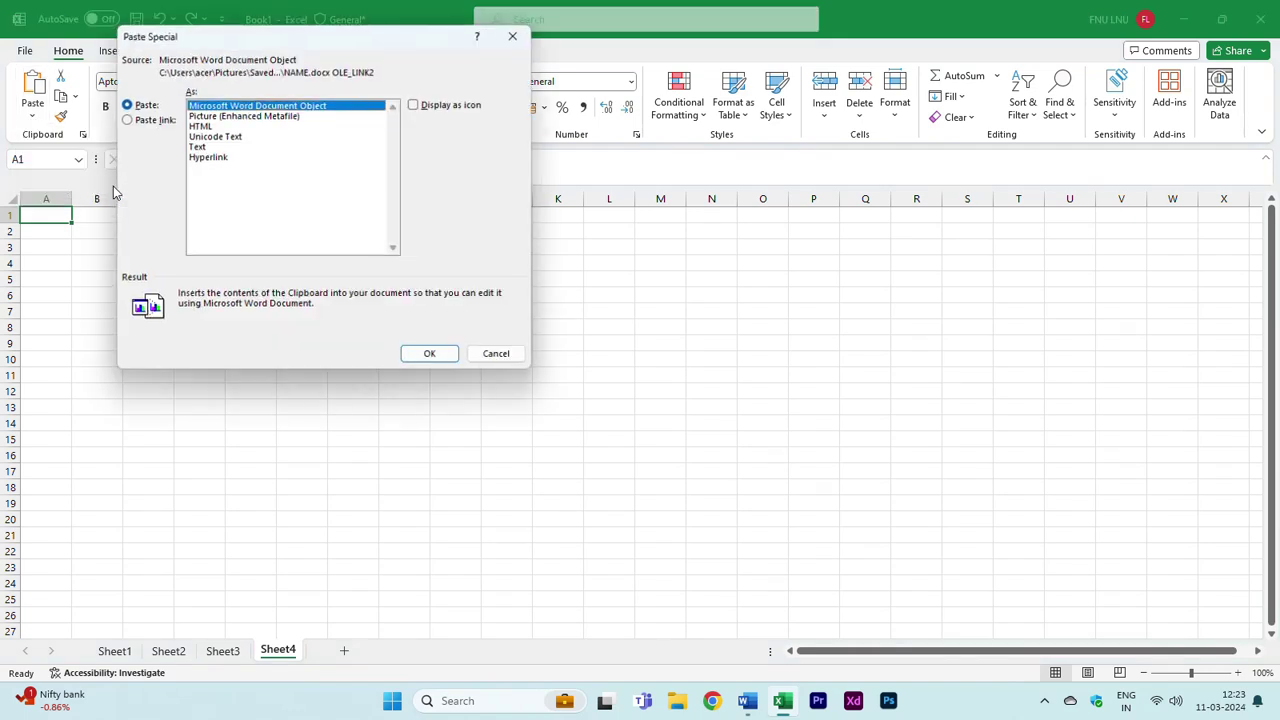
left_click(137, 120)
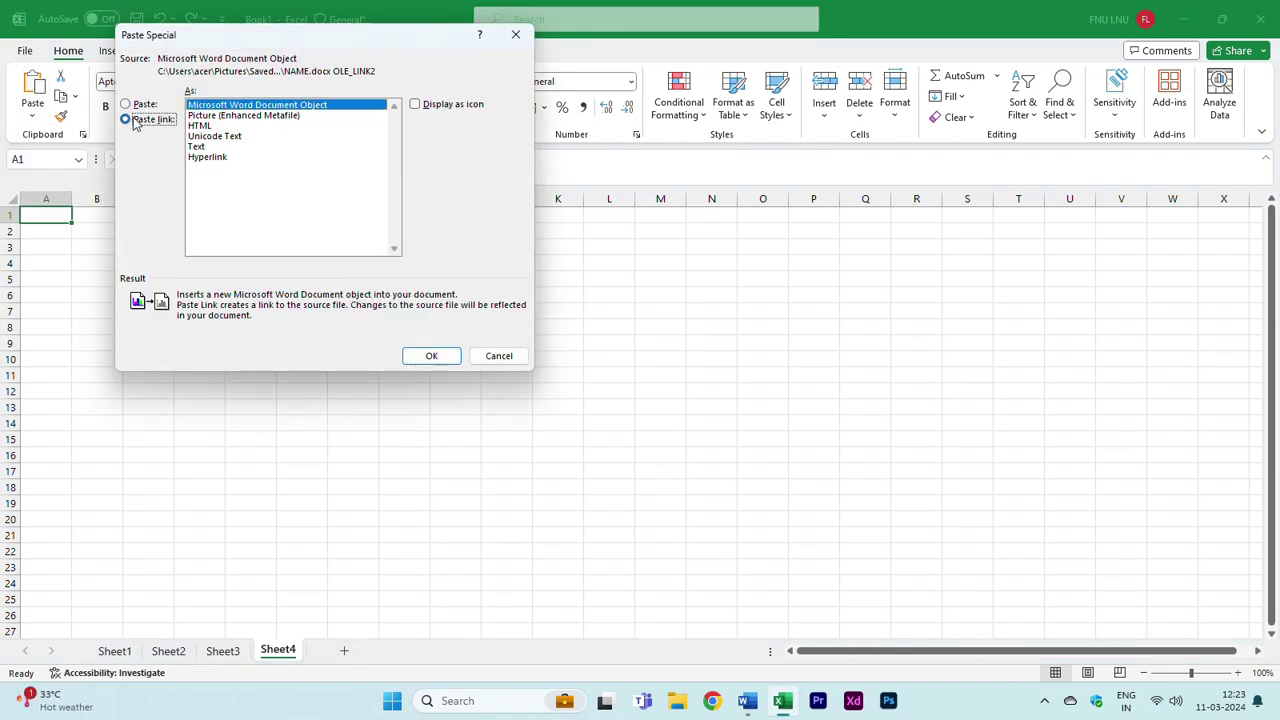
left_click(233, 160)
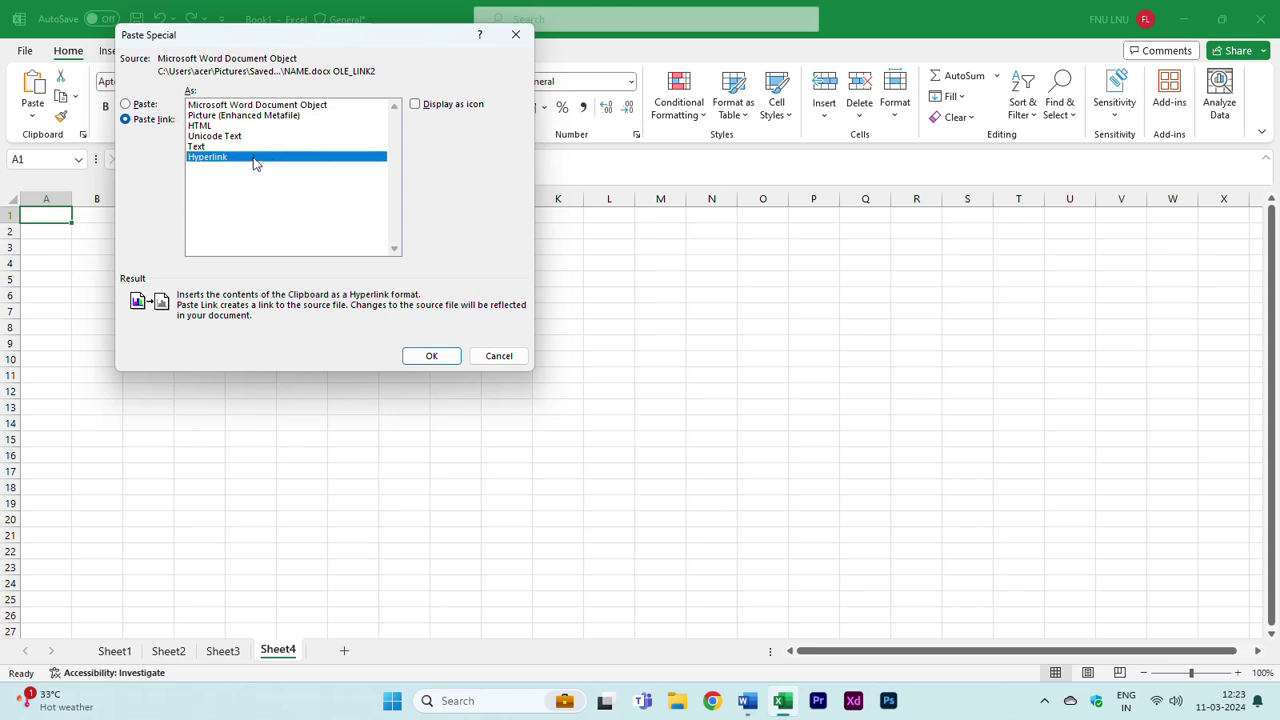
left_click(429, 356)
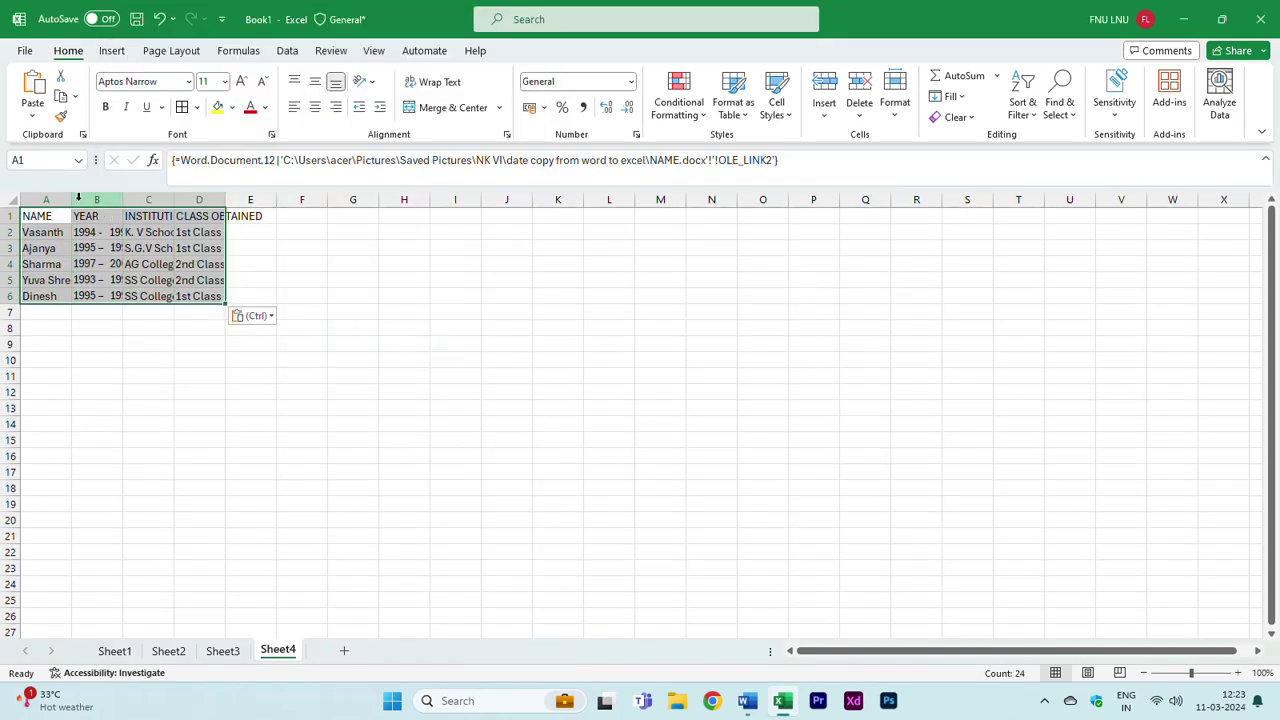
- Widen columns A to D on Sheet4 so every header and entry fits on one line
left_click_drag(71, 200, 410, 293)
left_click(486, 290)
- Fill the header cells A1:D1 on Sheet4 with yellow and apply all borders to the table range A1:D6
left_click(217, 107)
left_click(288, 311)
left_click(182, 107)
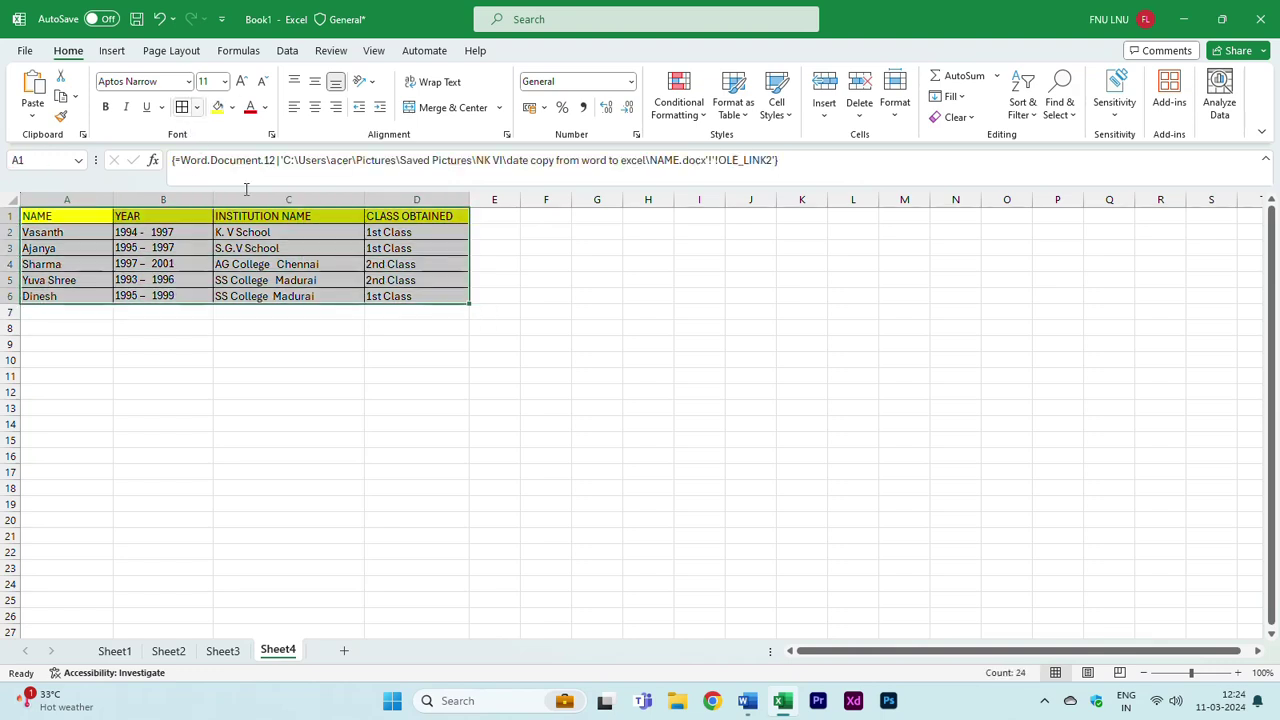
- Increase the height of rows 2 to 6 equally on Sheet4 and make header row 1 slightly taller than them
left_click(57, 264)
left_click_drag(10, 232, 9, 298)
left_click_drag(9, 303, 9, 319)
left_click(288, 436)
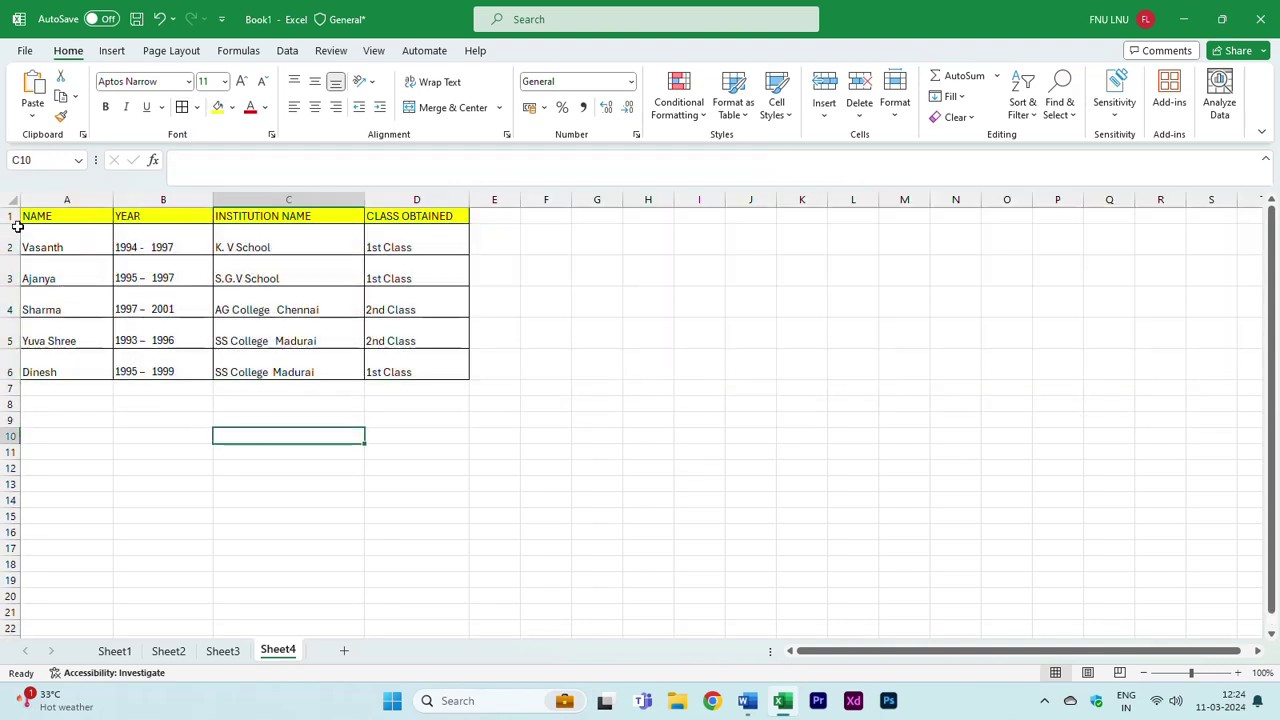
left_click_drag(9, 223, 9, 243)
- Center all Sheet4 cells horizontally and vertically, and make the header cells A1:D1 bold
left_click(9, 201)
left_click(314, 107)
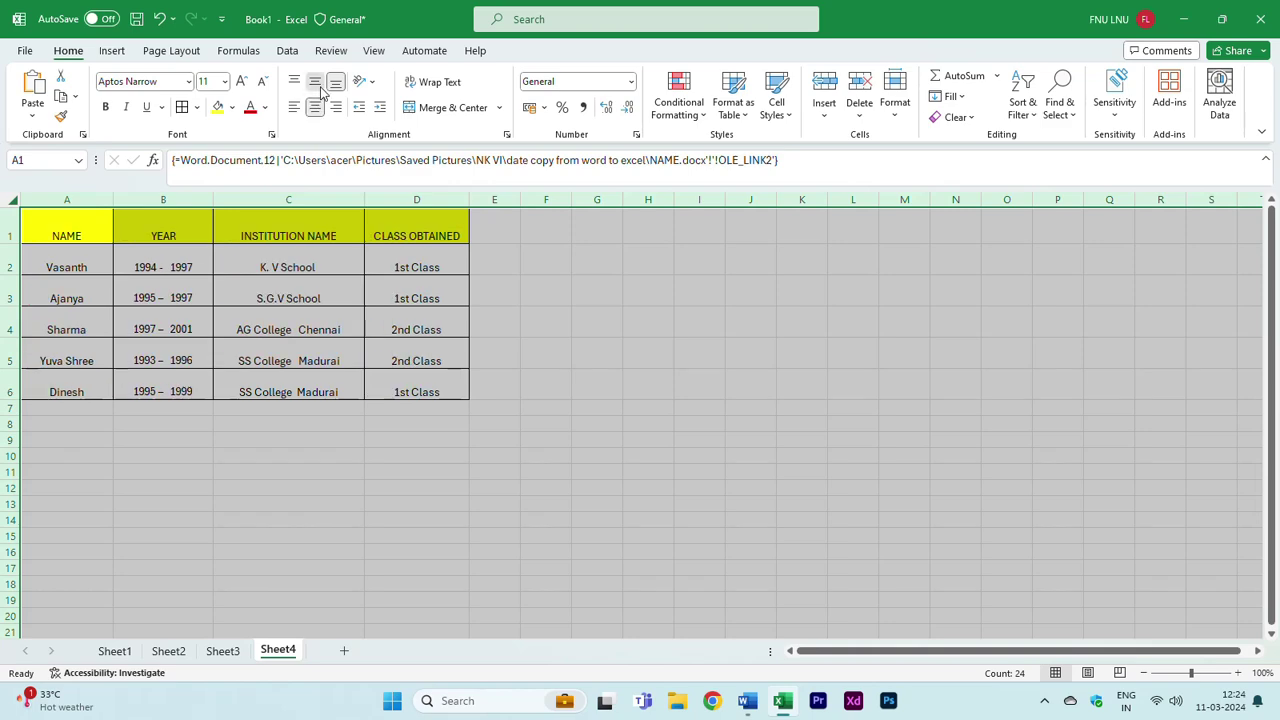
left_click(314, 81)
left_click(597, 321)
left_click(69, 245)
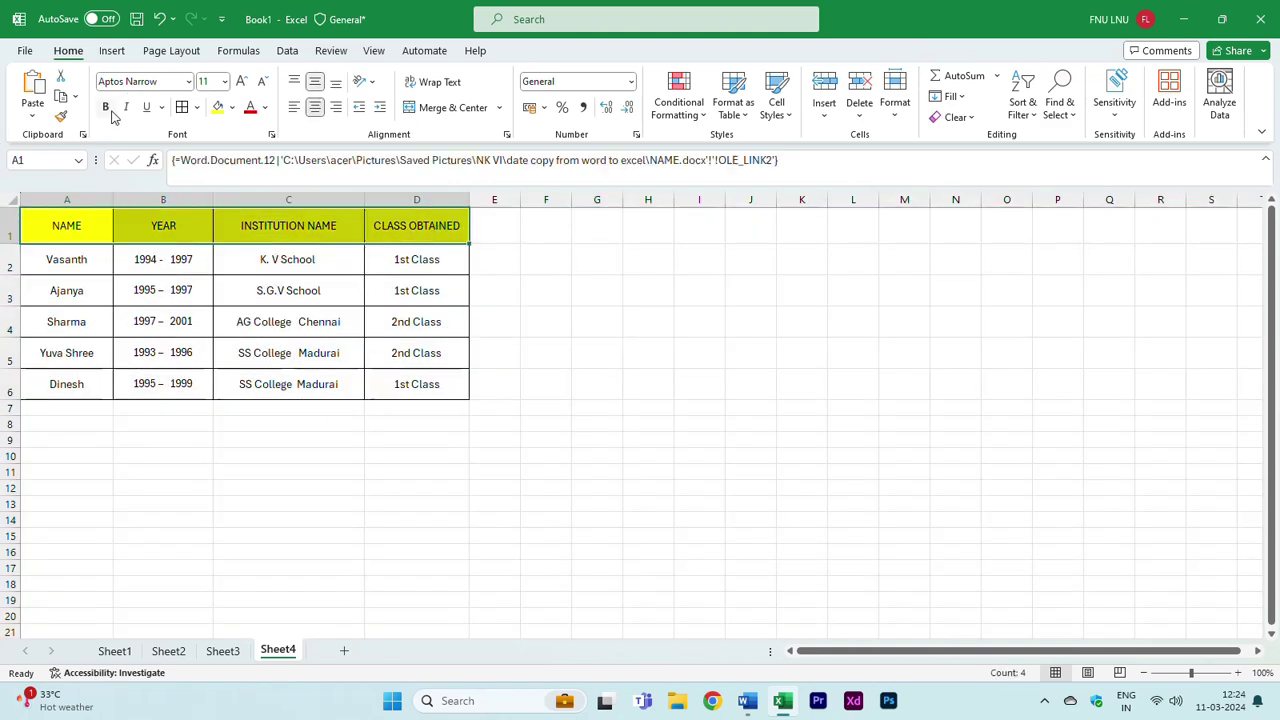
left_click(654, 369)
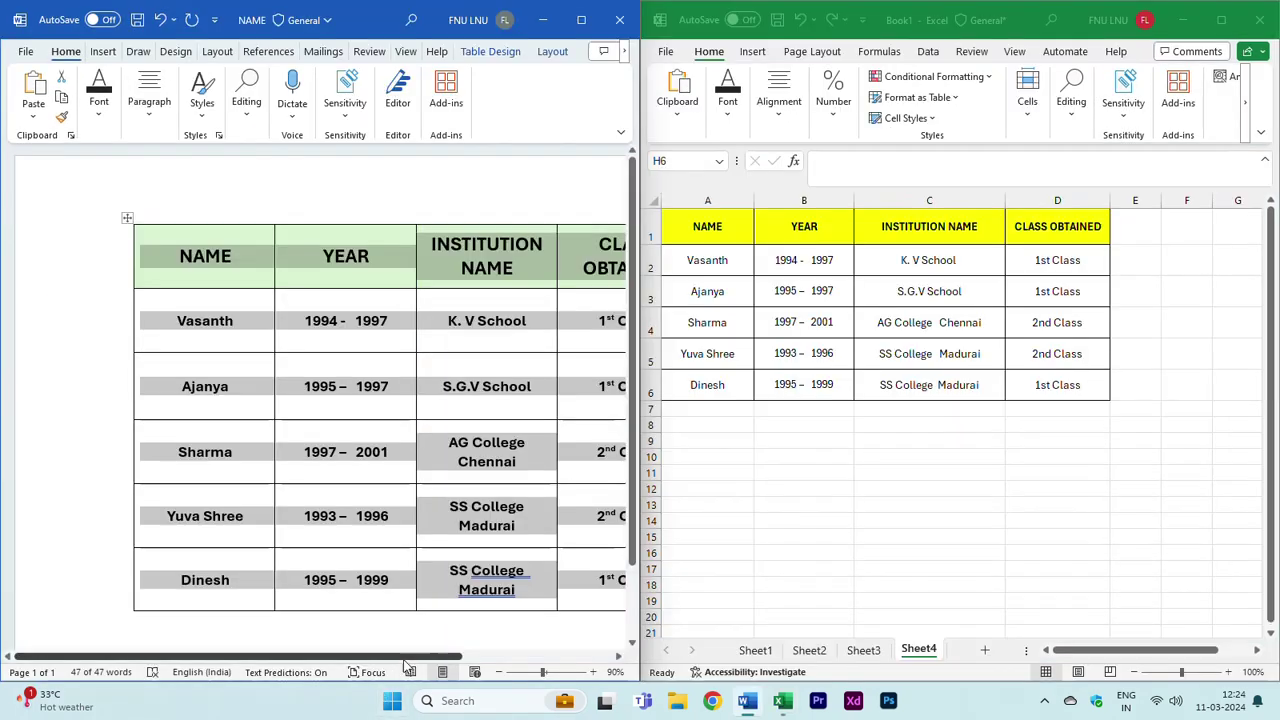
- In the Word table, change the CLASS OBTAINED entry of the S.G.V School row to 2nd Class
left_click_drag(406, 657, 487, 640)
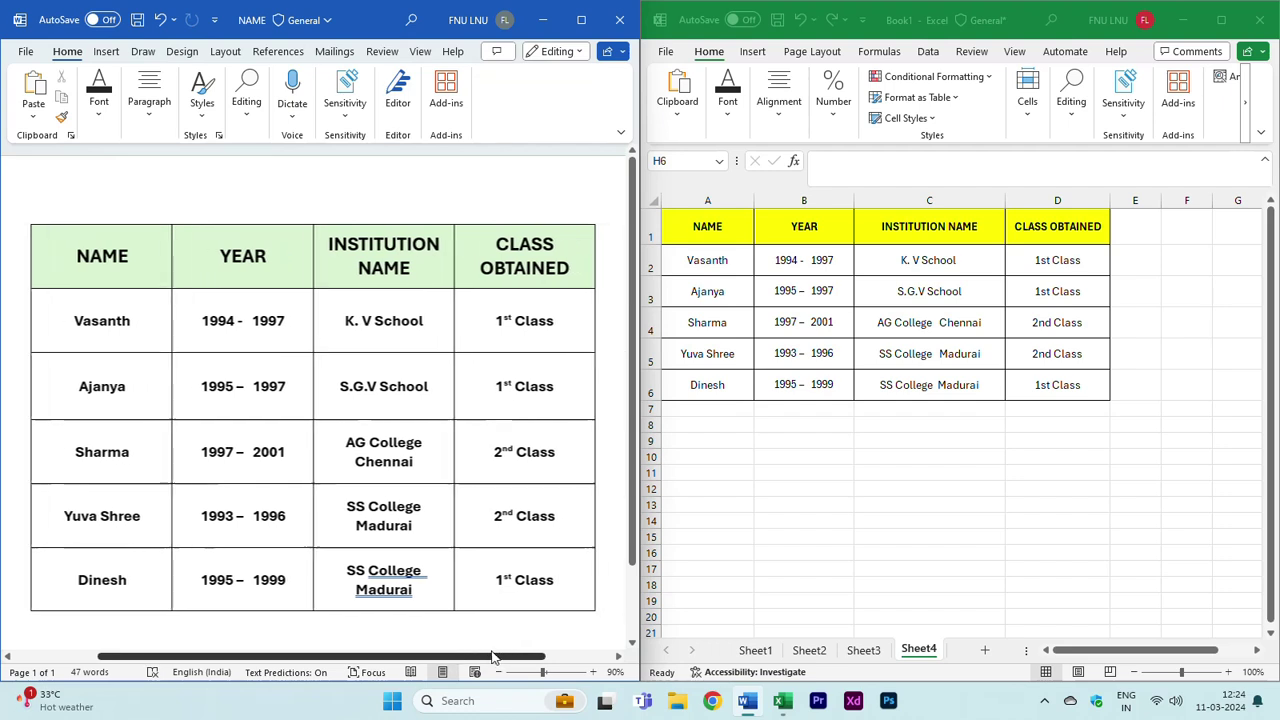
left_click(568, 456)
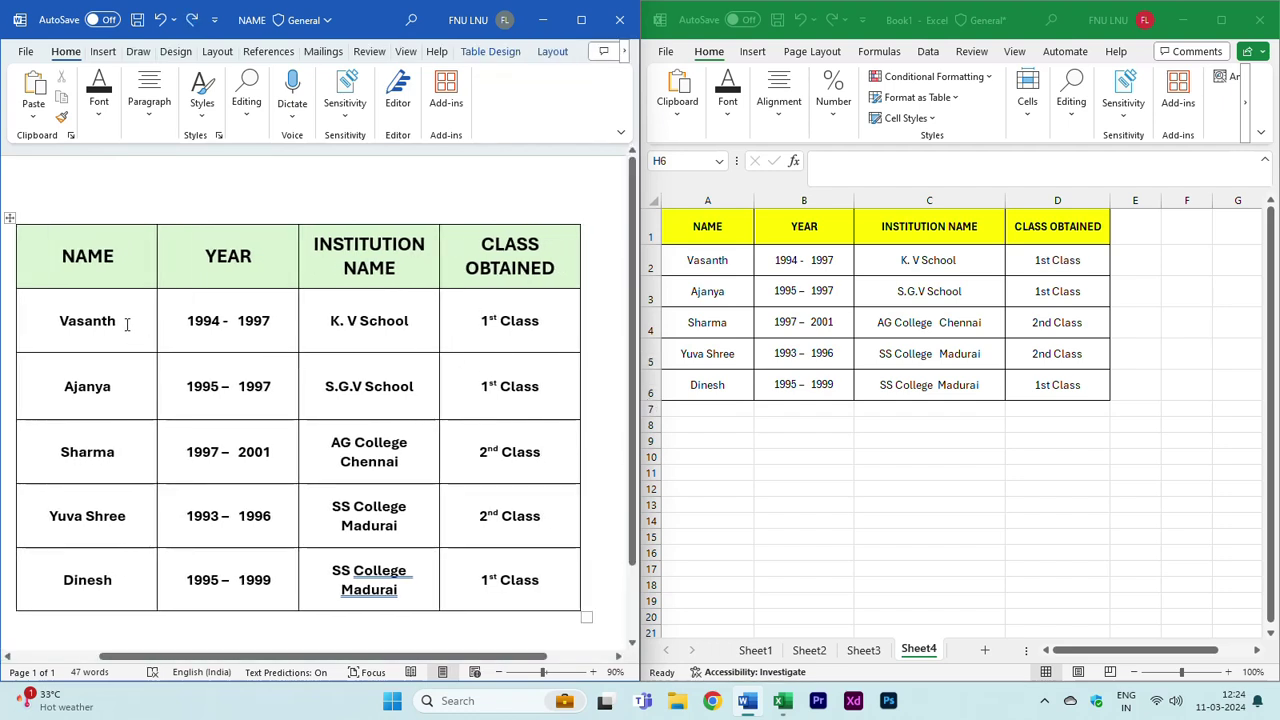
double_click(492, 383)
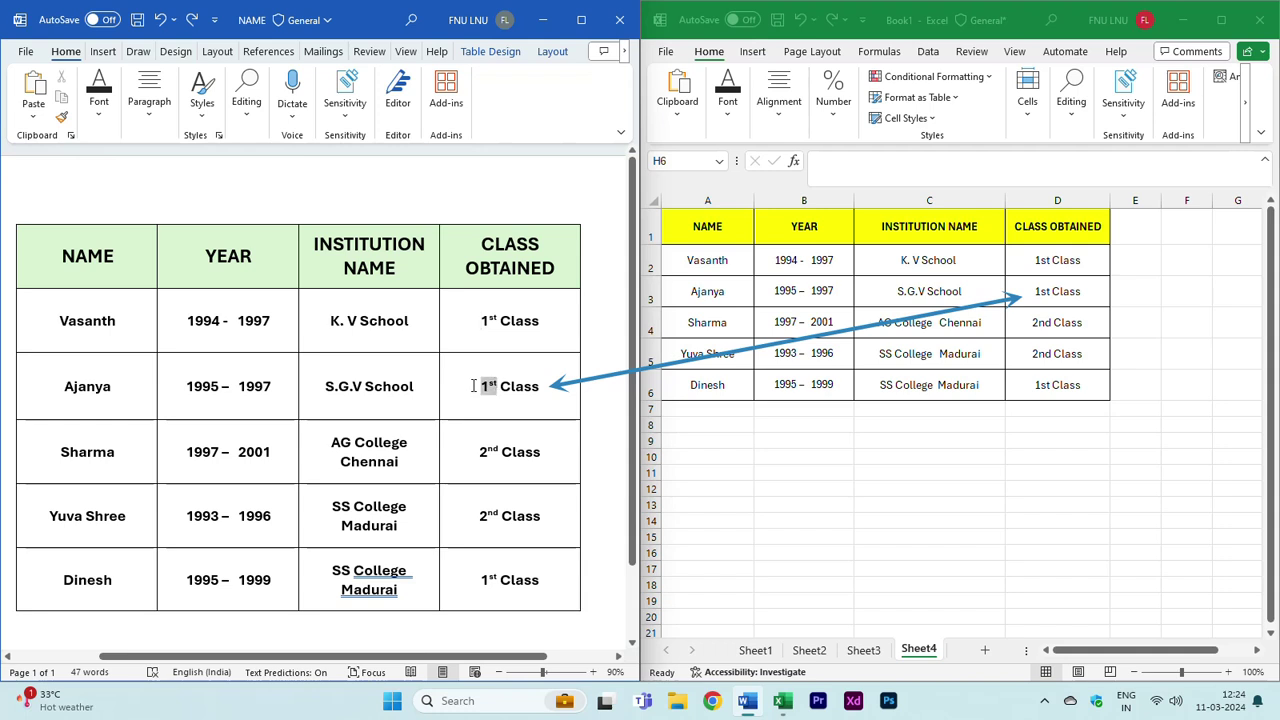
type("2nd")
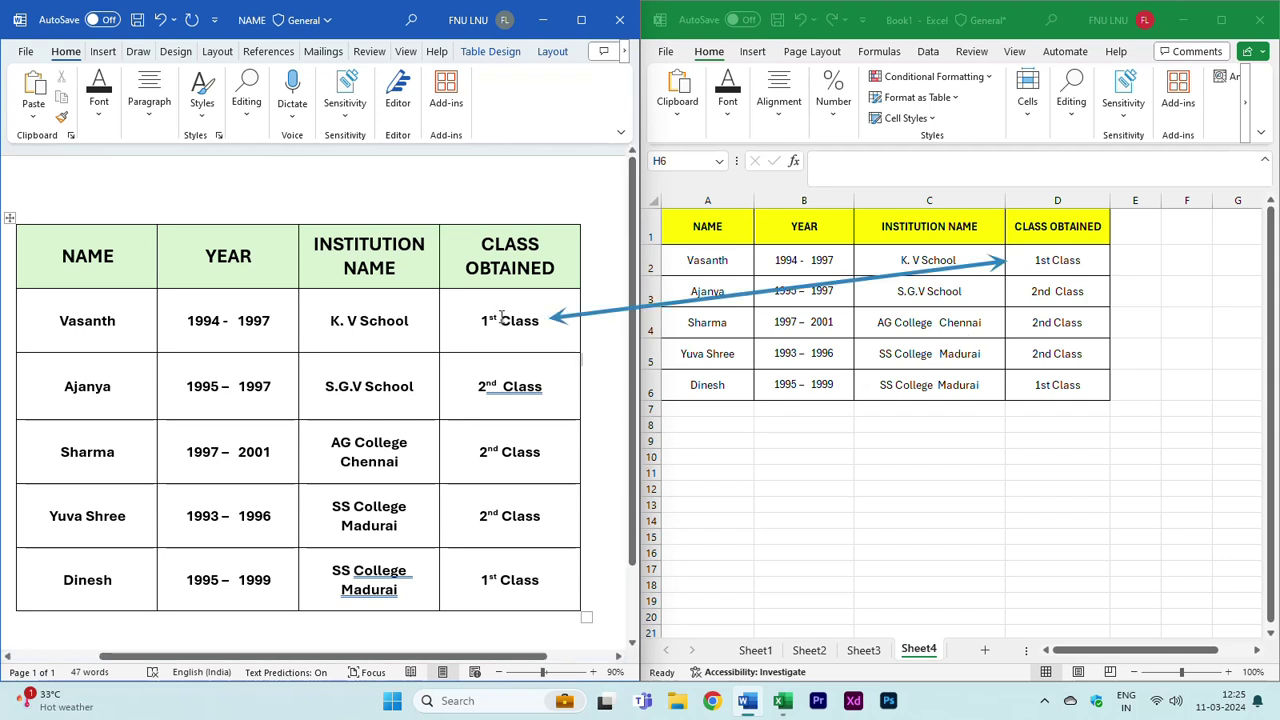
- Change the CLASS OBTAINED entry of the K. V School row in the Word table to 2nd Class
left_click_drag(499, 316, 466, 316)
type("2")
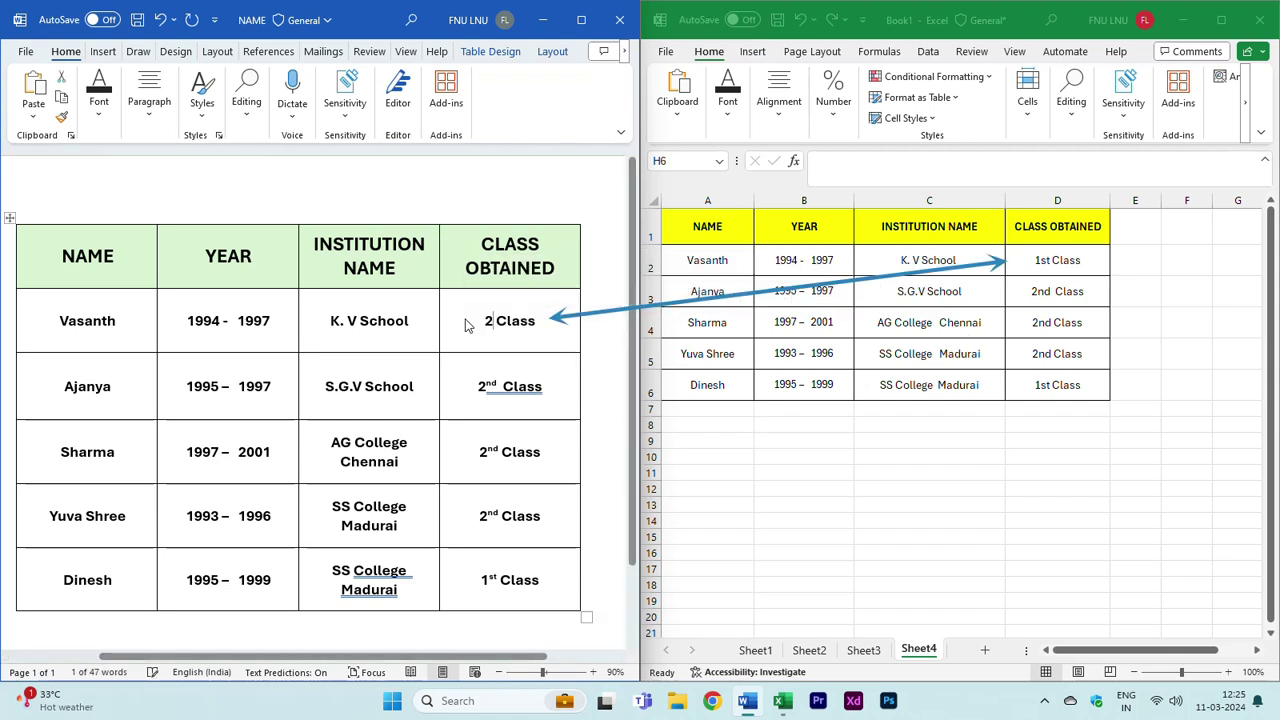
type("nd")
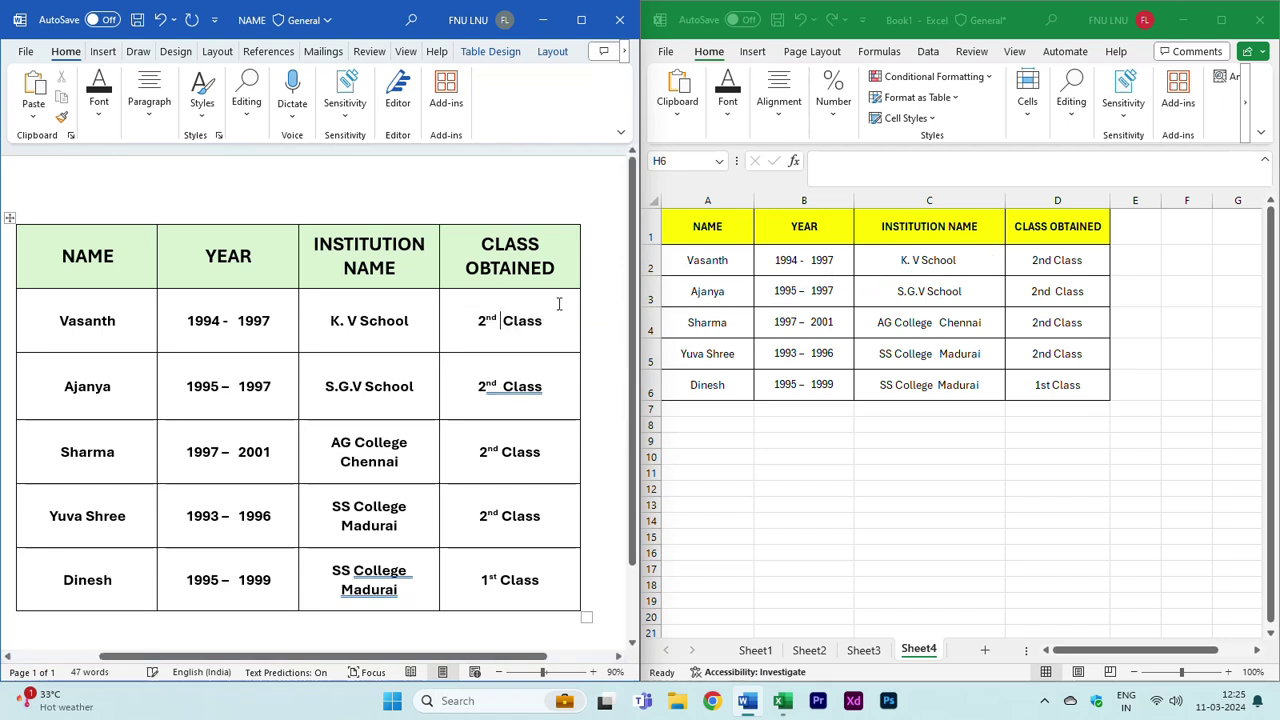
- Replace the person's name in the K. V School row of the Word table with a different name
double_click(123, 321)
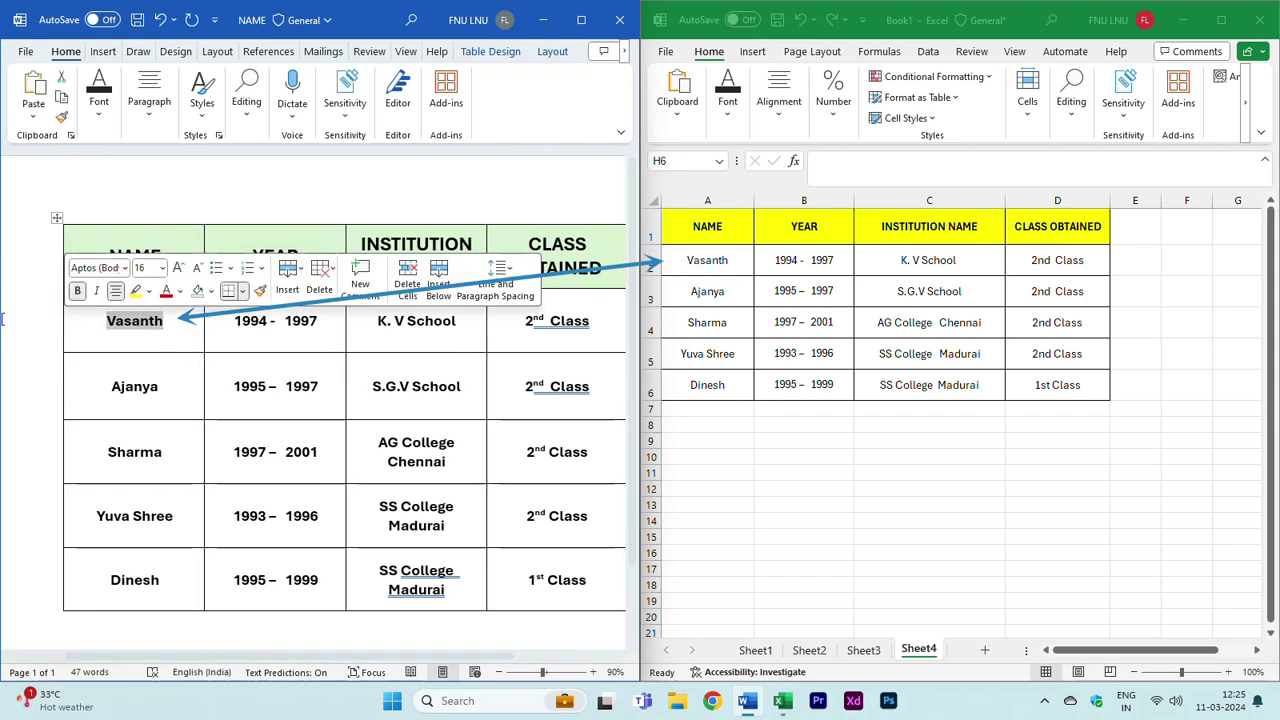
type("Babu")
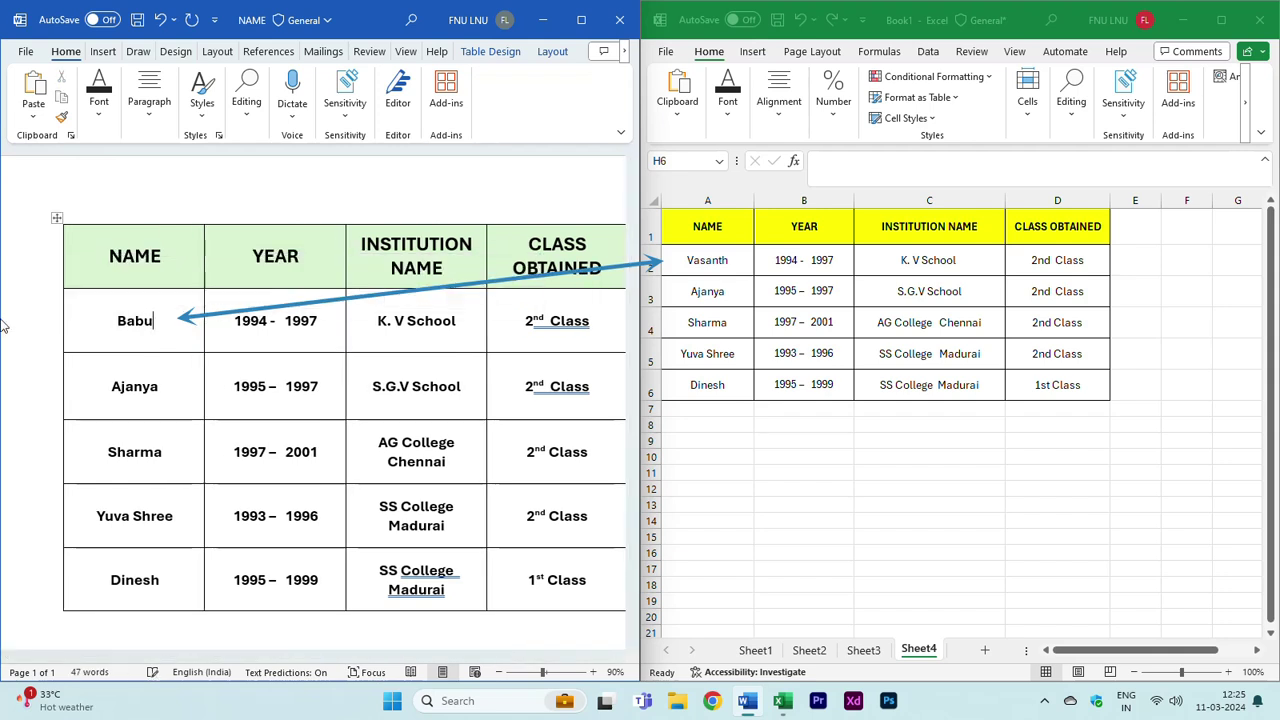
left_click(550, 468)
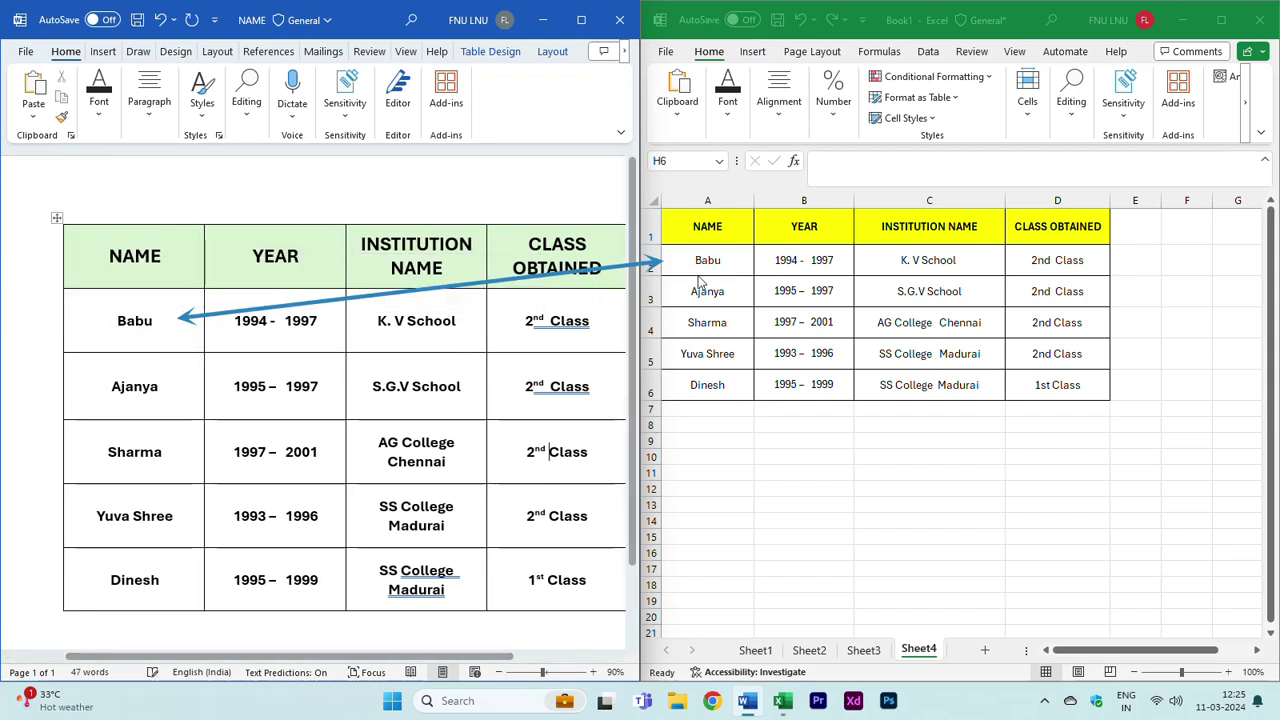
scroll(363, 403, "right", 2)
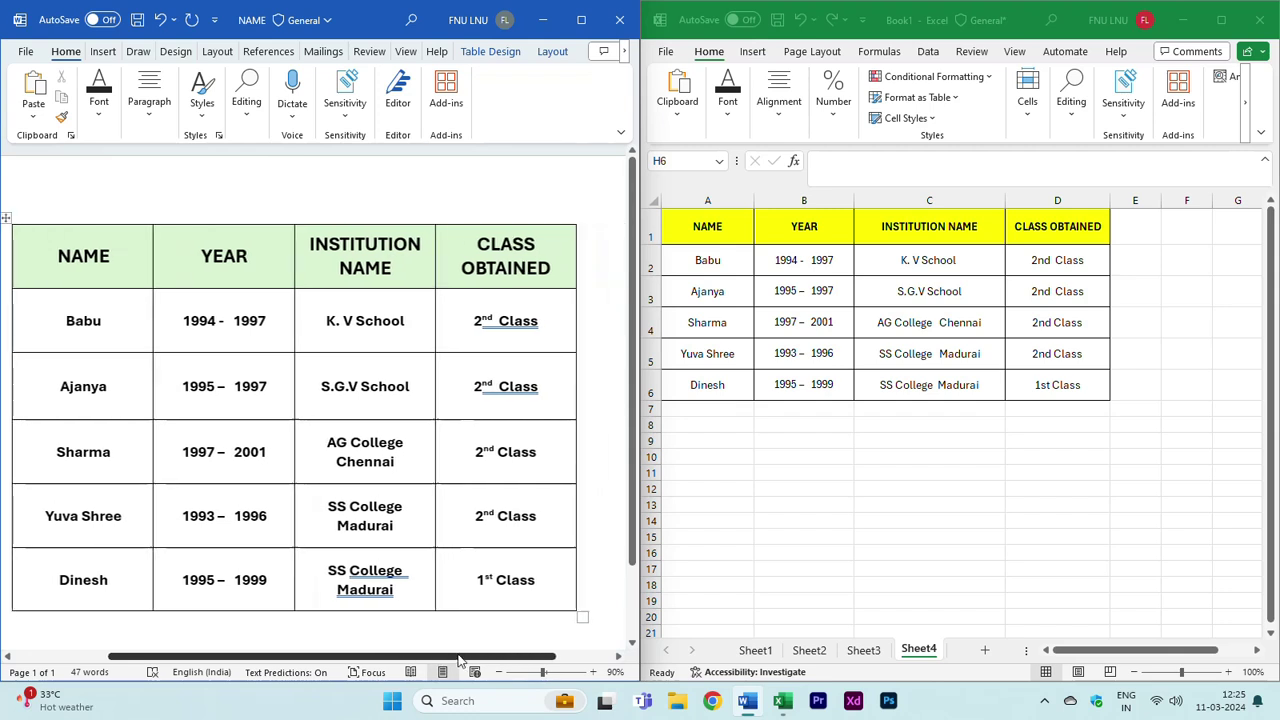